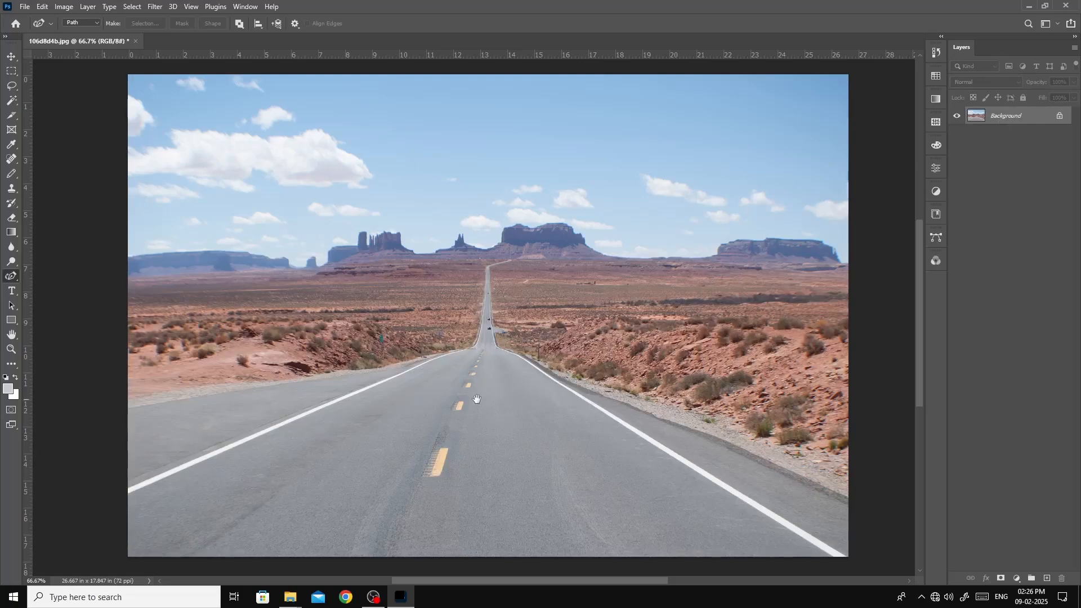
pyautogui.moveTo(651, 346); pyautogui.dragTo(632, 346)
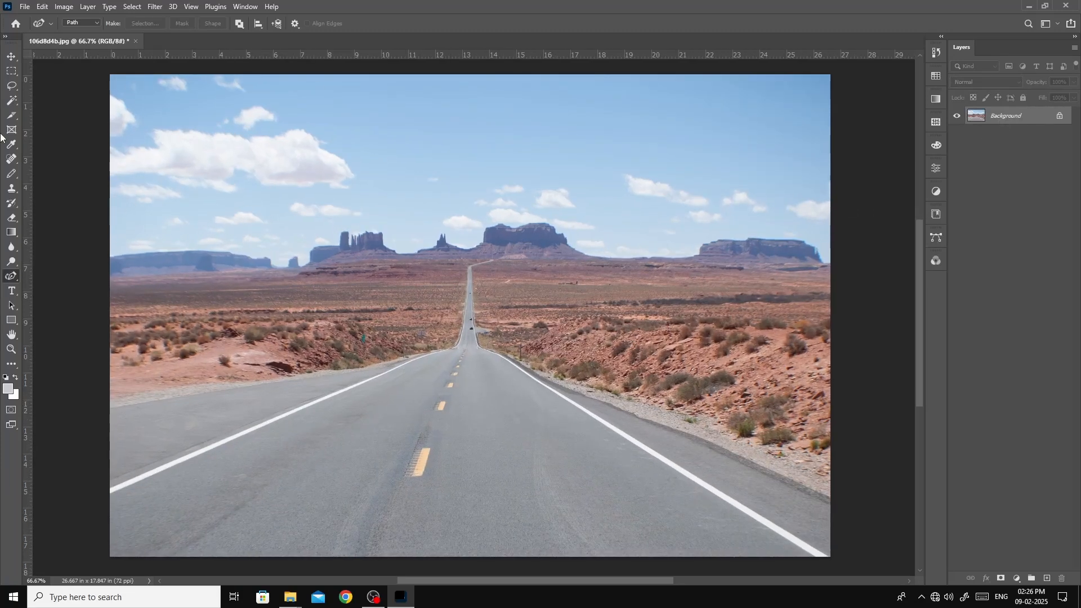
pyautogui.click(12, 57)
pyautogui.moveTo(498, 349); pyautogui.dragTo(503, 379)
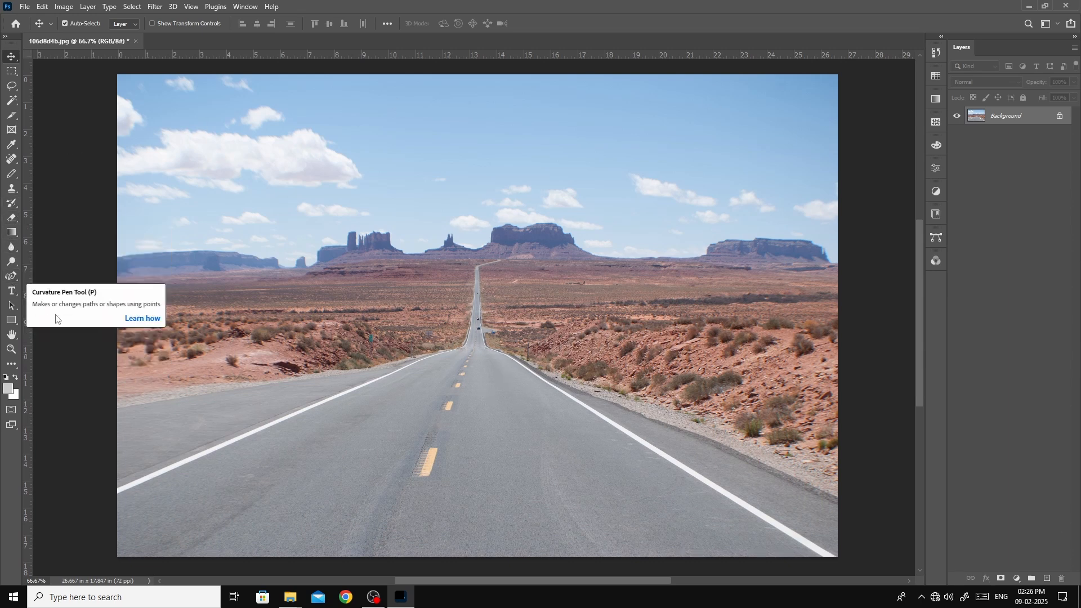
pyautogui.moveTo(349, 340); pyautogui.dragTo(353, 340)
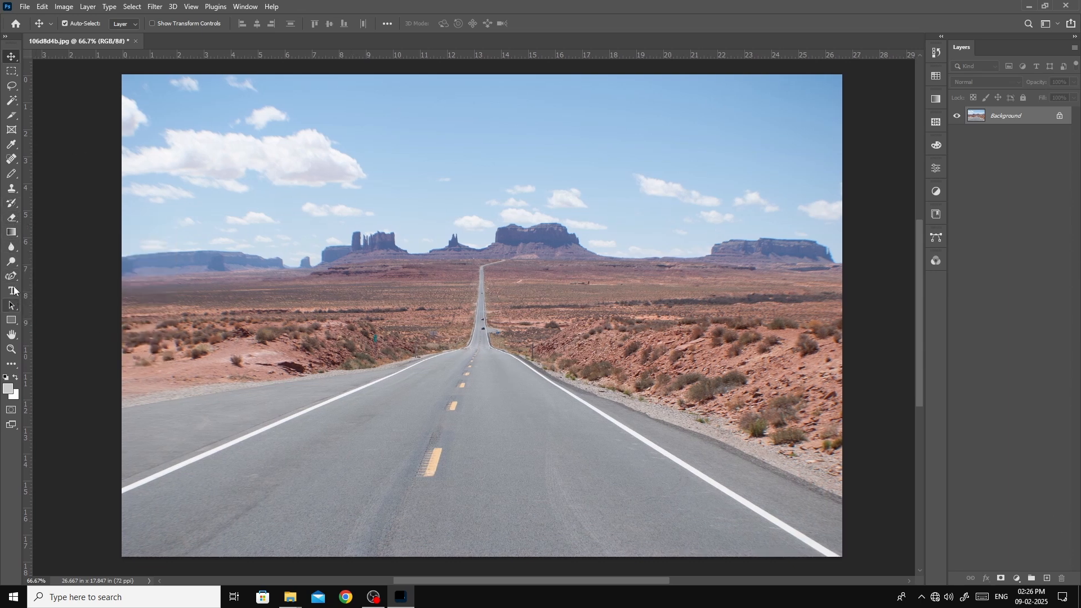
# Start a Pen tool path where the left asphalt edge meets the photo's border and trace the first stretch beside the gravel
pyautogui.rightClick(12, 276)
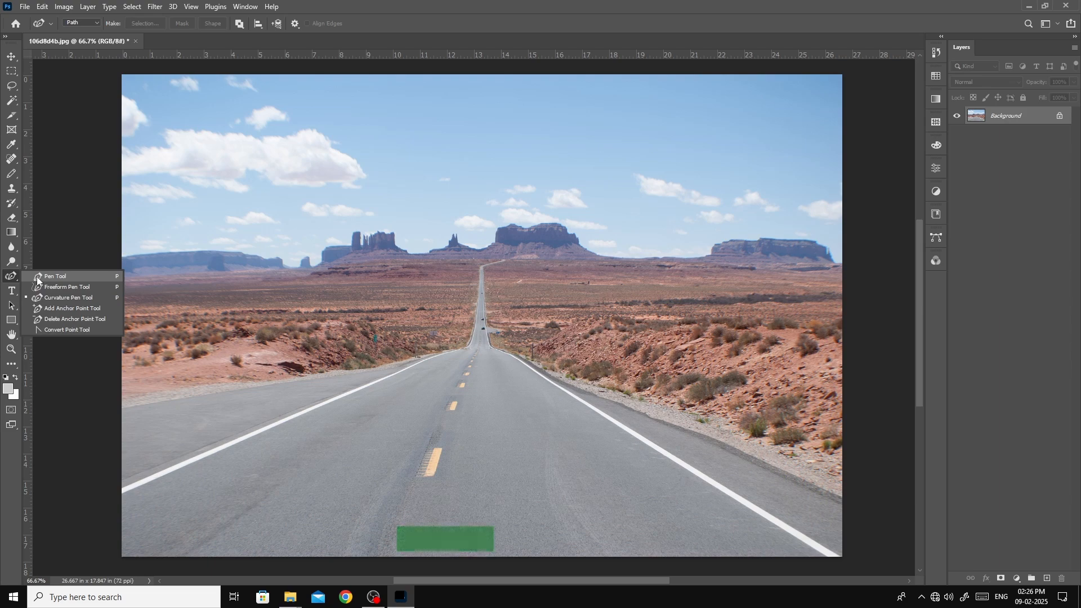
pyautogui.click(36, 276)
pyautogui.moveTo(211, 412); pyautogui.dragTo(473, 387)
pyautogui.moveTo(473, 387); pyautogui.dragTo(338, 372)
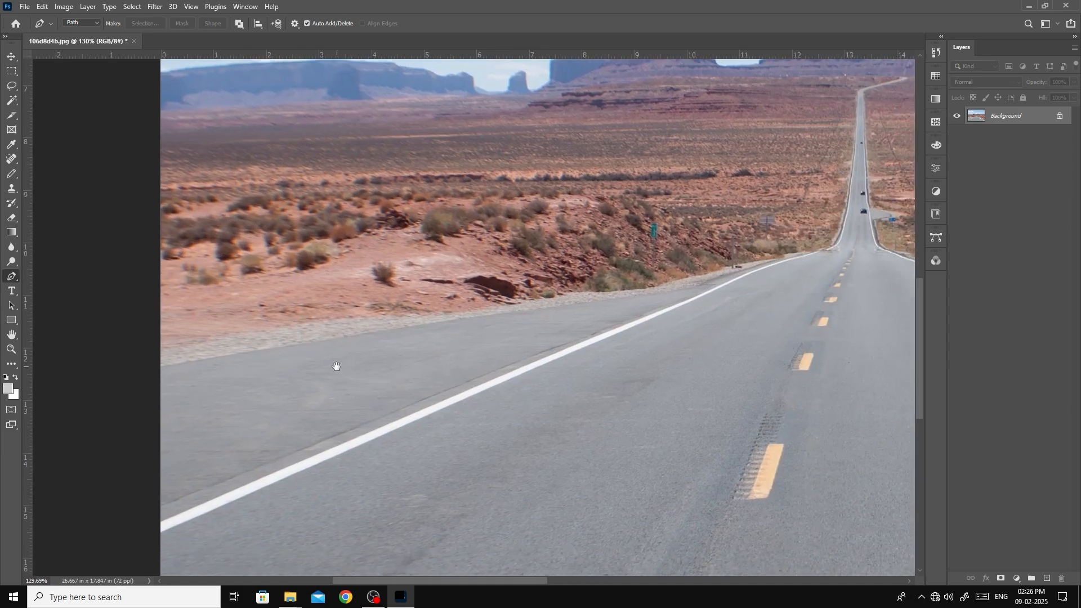
pyautogui.moveTo(234, 369); pyautogui.dragTo(207, 358)
pyautogui.moveTo(150, 384); pyautogui.dragTo(180, 407)
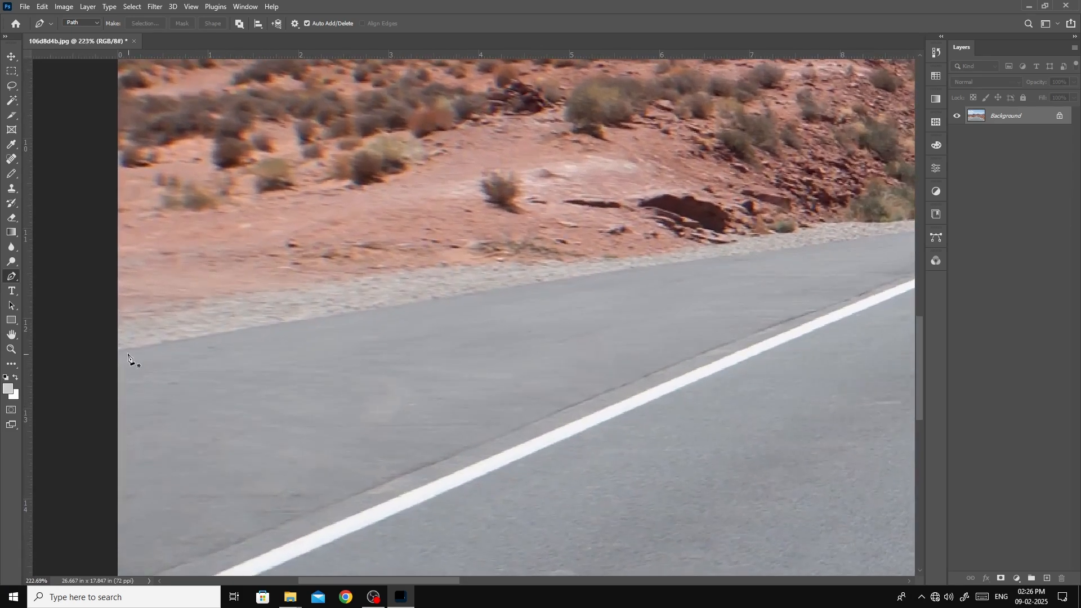
pyautogui.click(118, 350)
pyautogui.click(449, 299)
# Continue the path along the left asphalt edge, past the green sign, to where the shoulder narrows beside the white line
pyautogui.moveTo(449, 299); pyautogui.dragTo(267, 311)
pyautogui.click(282, 298)
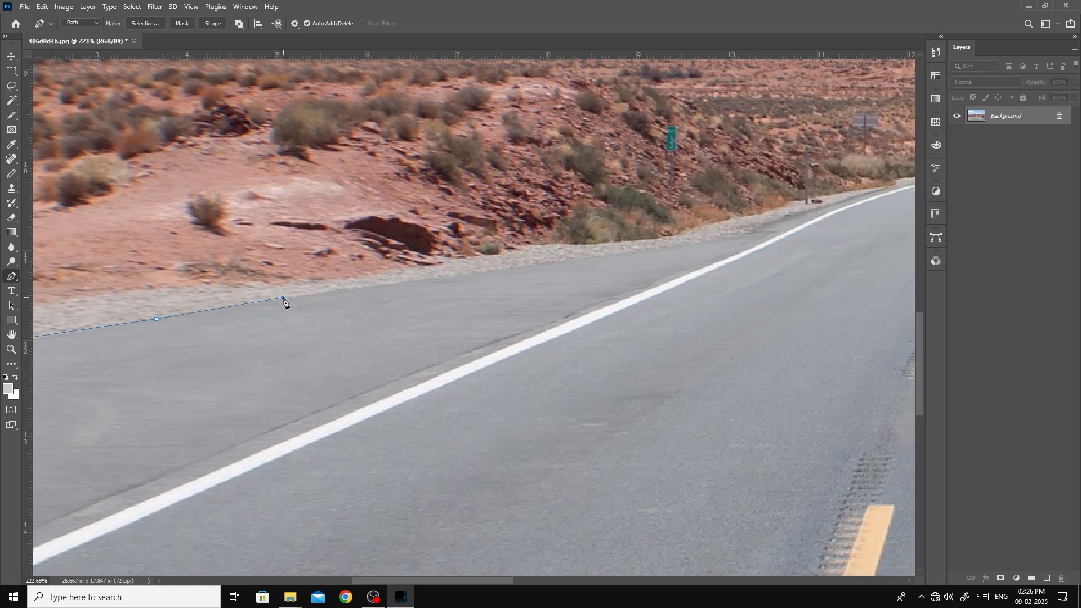
pyautogui.moveTo(398, 287); pyautogui.dragTo(294, 299)
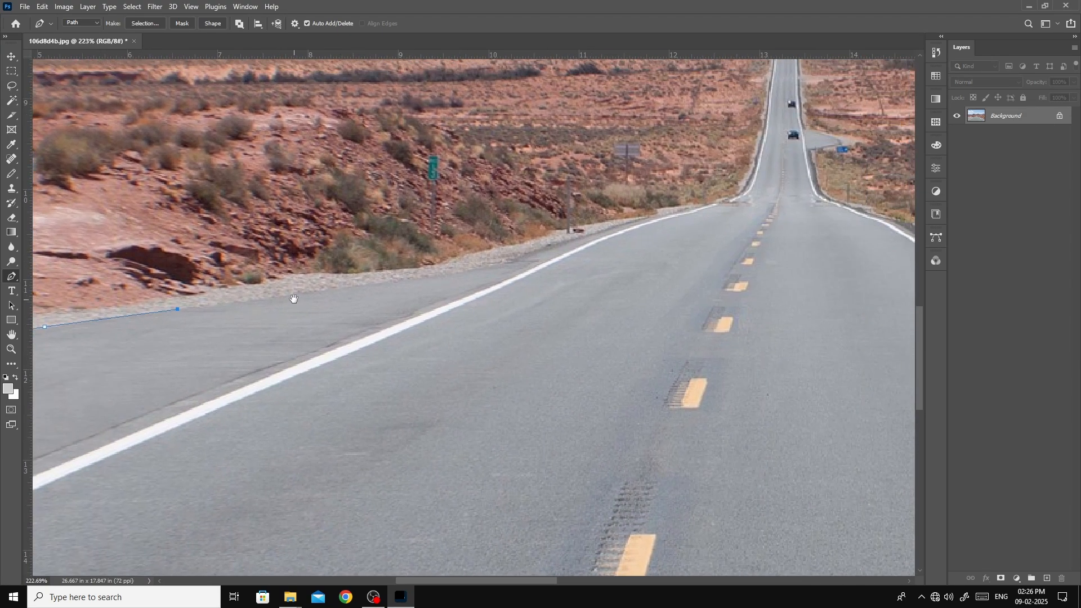
pyautogui.click(296, 299)
pyautogui.scroll(3, 360, 301)
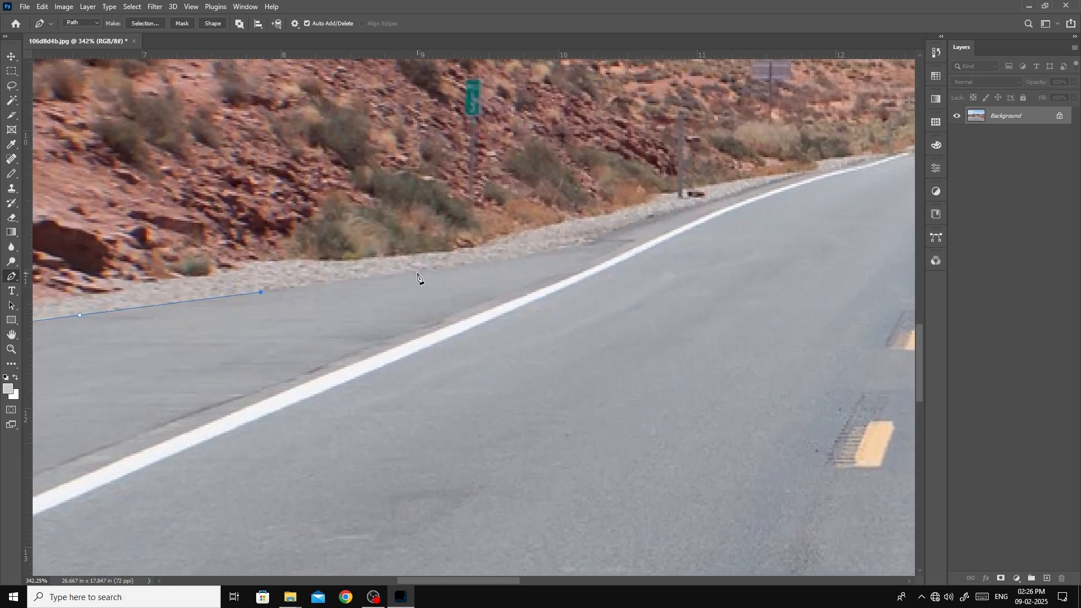
pyautogui.click(397, 285)
pyautogui.click(515, 255)
pyautogui.click(583, 241)
pyautogui.moveTo(610, 232); pyautogui.dragTo(626, 227)
# Extend the path along the narrowing left shoulder to the point where the white line meets the gravel near the junction
pyautogui.scroll(-5, 657, 214)
pyautogui.scroll(7, 321, 326)
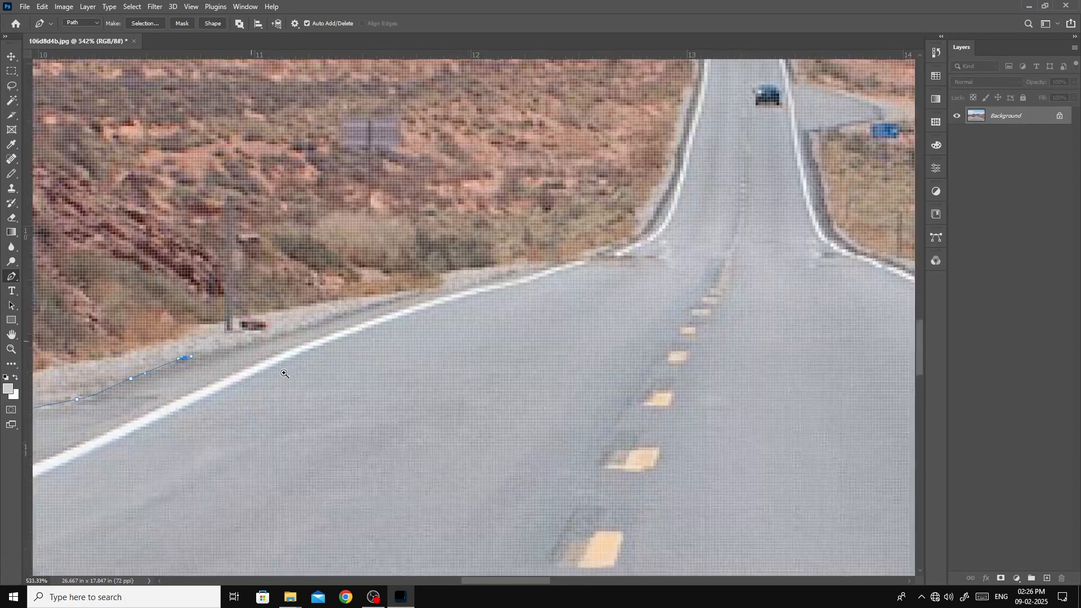
pyautogui.scroll(-1, 320, 327)
pyautogui.moveTo(480, 273); pyautogui.dragTo(261, 336)
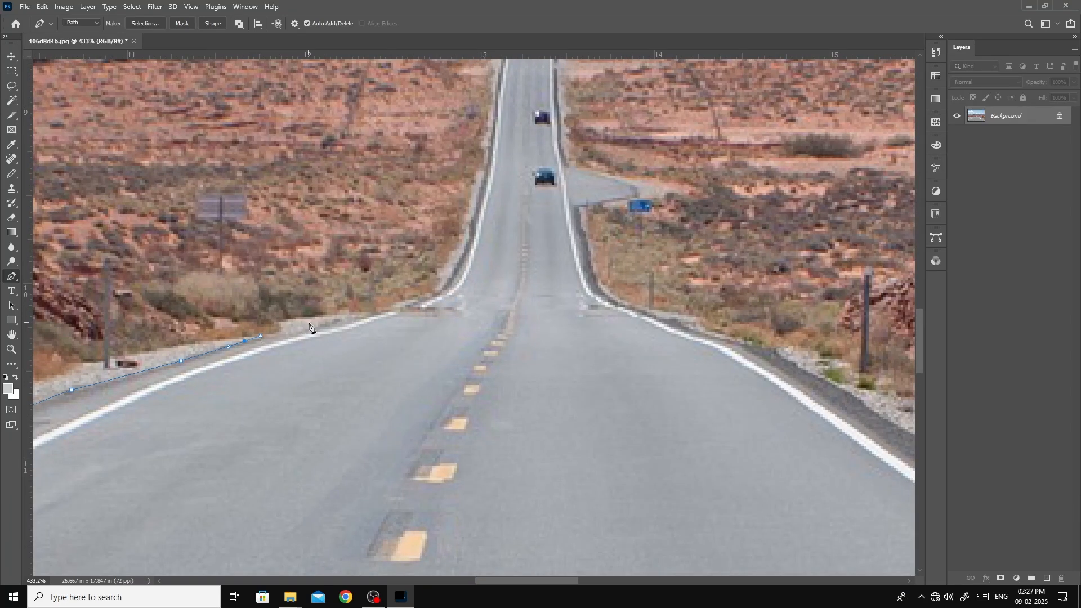
pyautogui.moveTo(364, 312); pyautogui.dragTo(383, 314)
pyautogui.scroll(-3, 463, 329)
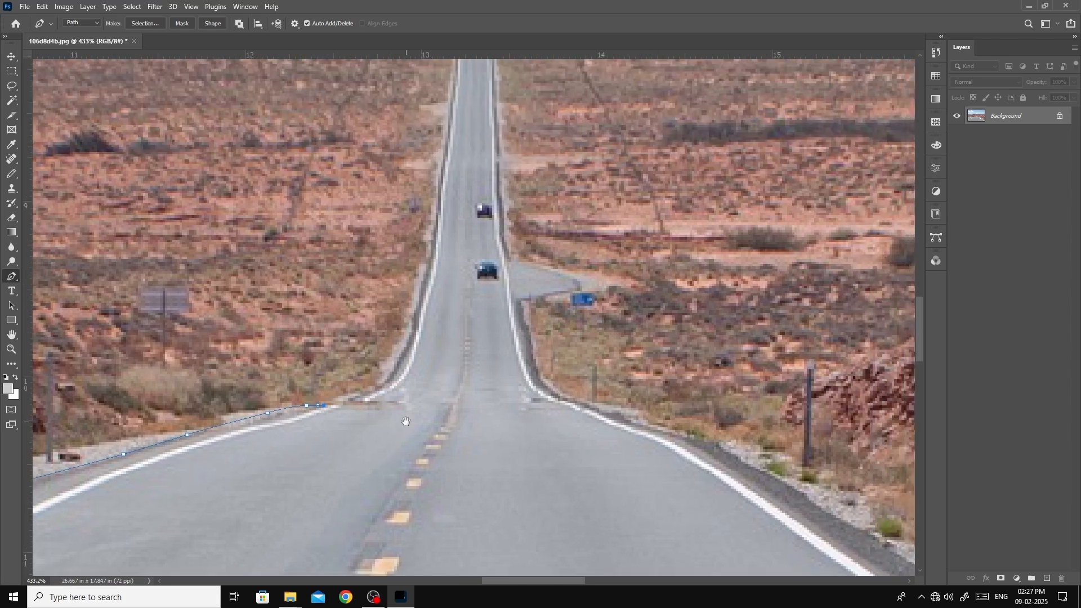
# Trace the path around the left curve and up the left edge of the narrow road beyond the two cars
pyautogui.scroll(5, 361, 489)
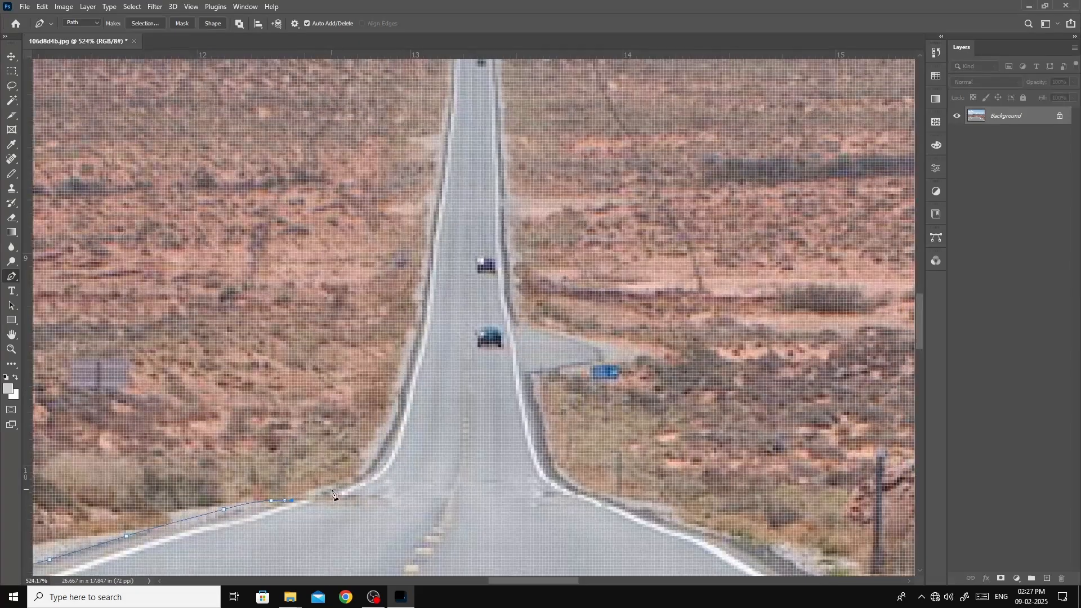
pyautogui.click(332, 483)
pyautogui.moveTo(399, 410); pyautogui.dragTo(401, 403)
pyautogui.moveTo(415, 332); pyautogui.dragTo(419, 318)
pyautogui.click(437, 201)
pyautogui.moveTo(438, 192); pyautogui.dragTo(390, 522)
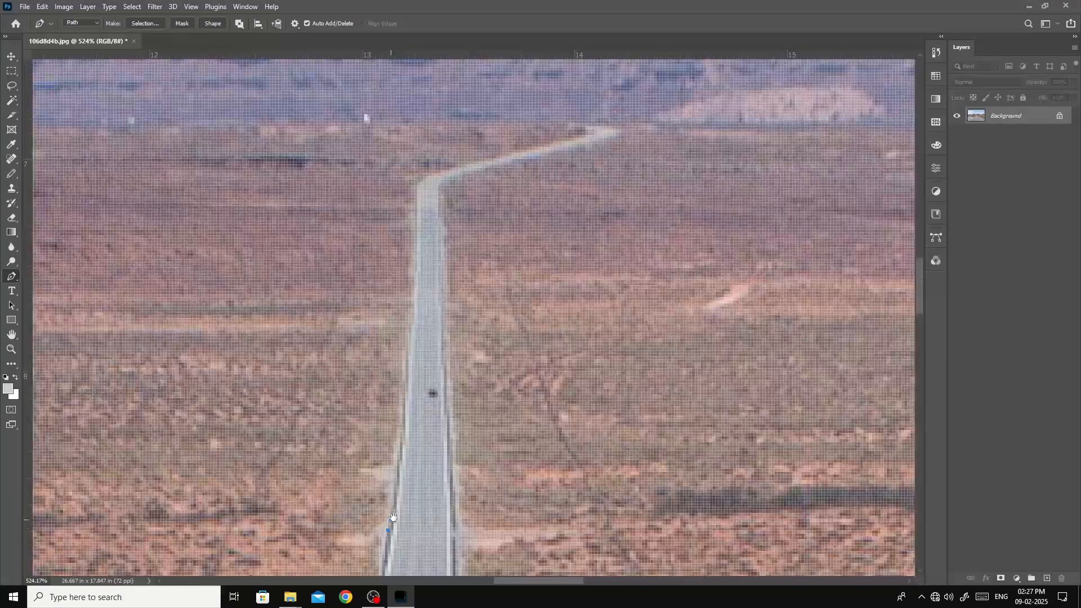
pyautogui.click(402, 425)
# Continue the path up the distant road, around its bend, and along the upper edge to the road's far end
pyautogui.scroll(2, 401, 398)
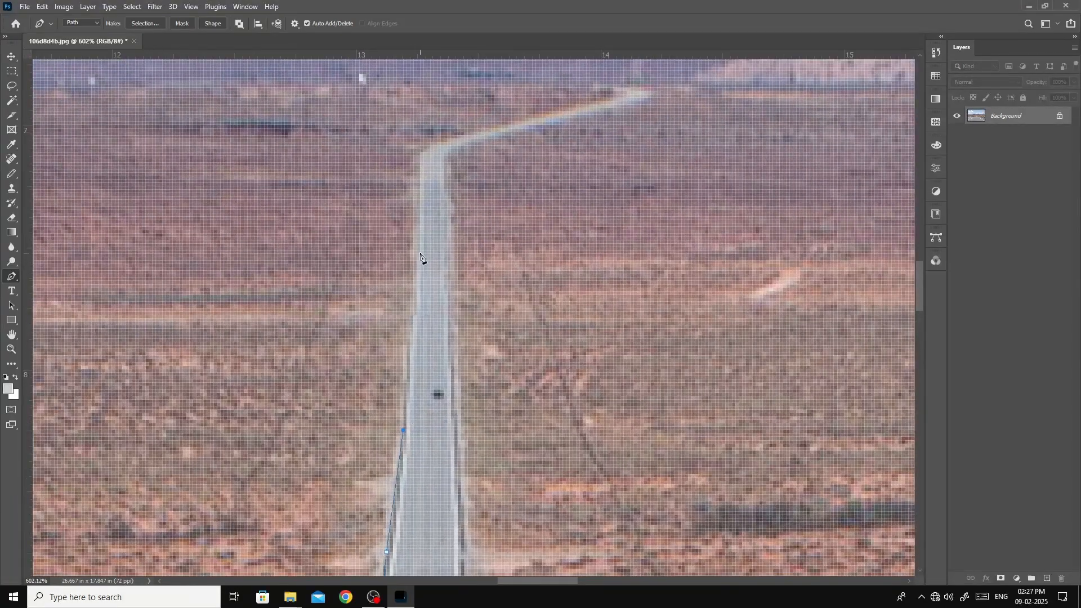
pyautogui.moveTo(416, 247); pyautogui.dragTo(417, 210)
pyautogui.moveTo(421, 164); pyautogui.dragTo(372, 390)
pyautogui.scroll(6, 360, 374)
pyautogui.click(438, 365)
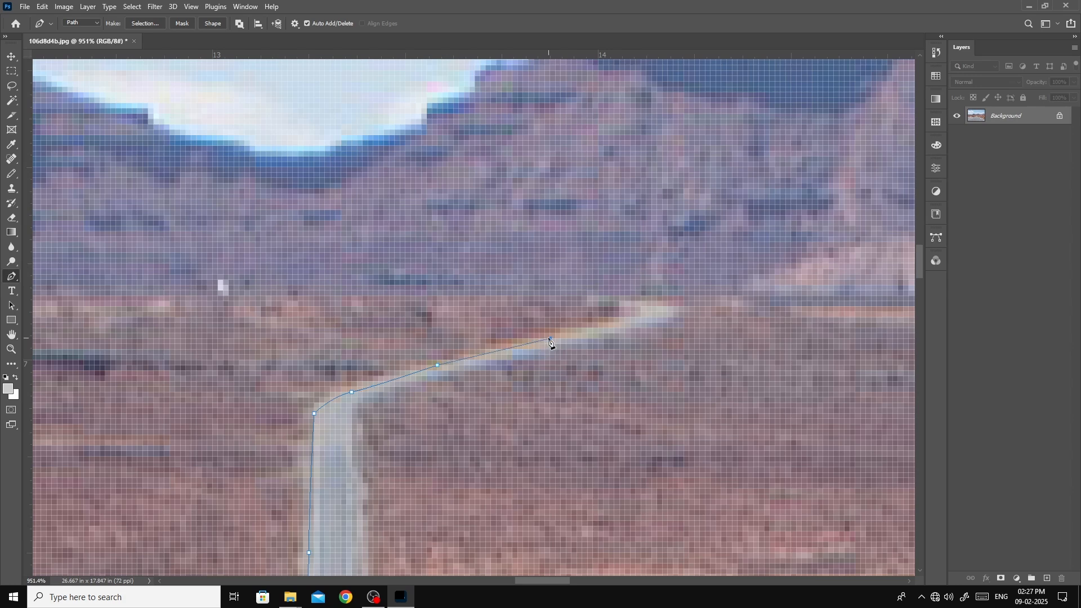
pyautogui.click(620, 317)
pyautogui.moveTo(630, 306); pyautogui.dragTo(614, 308)
pyautogui.moveTo(647, 318); pyautogui.dragTo(611, 330)
# Turn the path back at the distant bend and trace down the right edge of the far road
pyautogui.moveTo(499, 370); pyautogui.dragTo(668, 280)
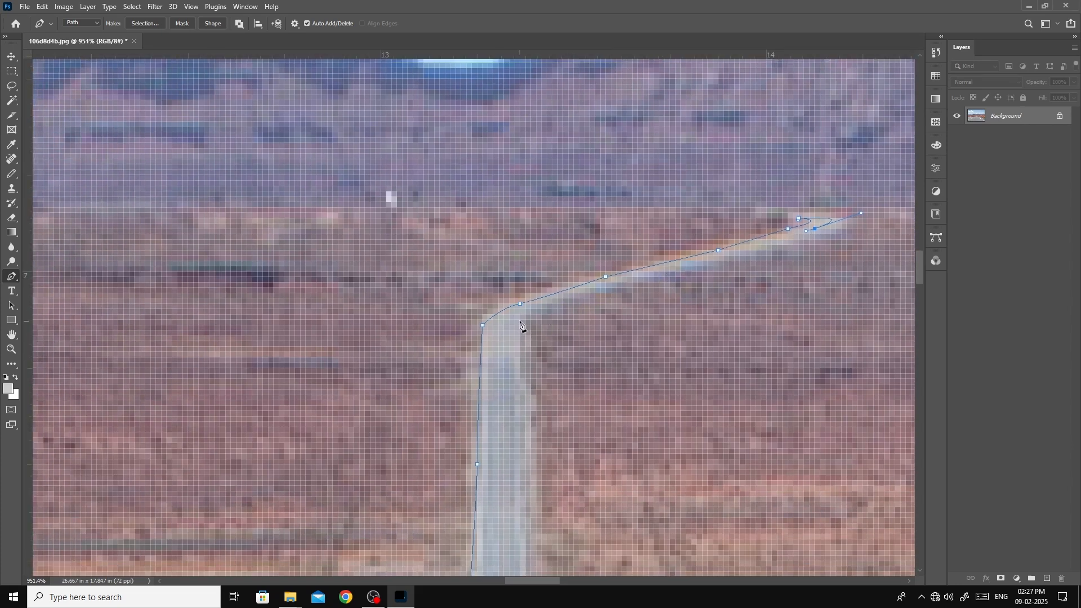
pyautogui.moveTo(520, 320); pyautogui.dragTo(509, 342)
pyautogui.click(525, 433)
pyautogui.scroll(-5, 526, 395)
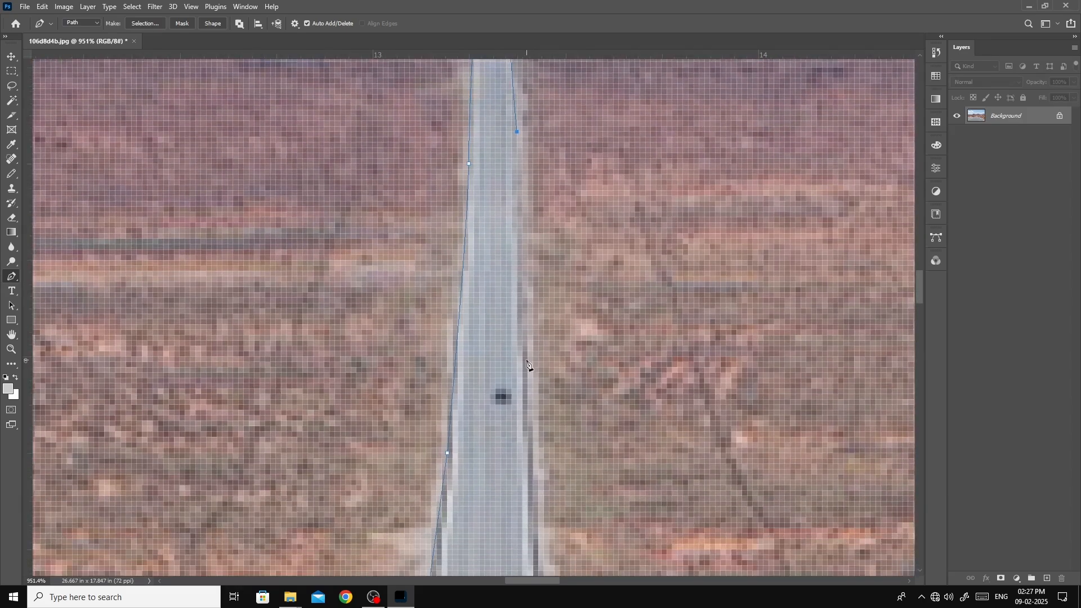
pyautogui.click(528, 362)
pyautogui.moveTo(531, 448); pyautogui.dragTo(535, 217)
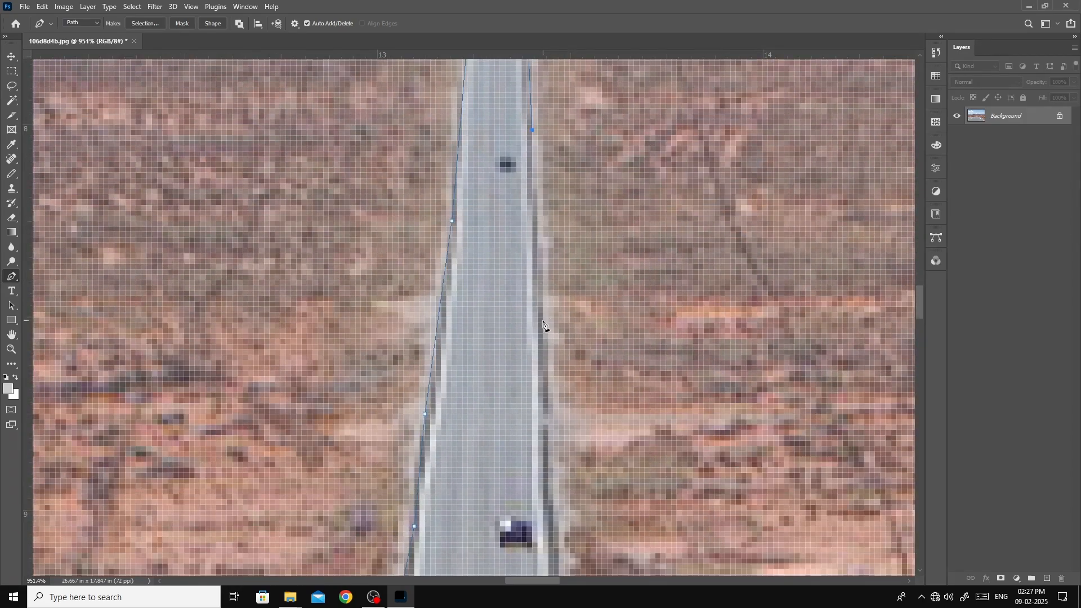
# Trace the path down the right road edge past the two cars to the start of the side-road turnoff
pyautogui.click(545, 322)
pyautogui.scroll(-4, 546, 304)
pyautogui.click(557, 270)
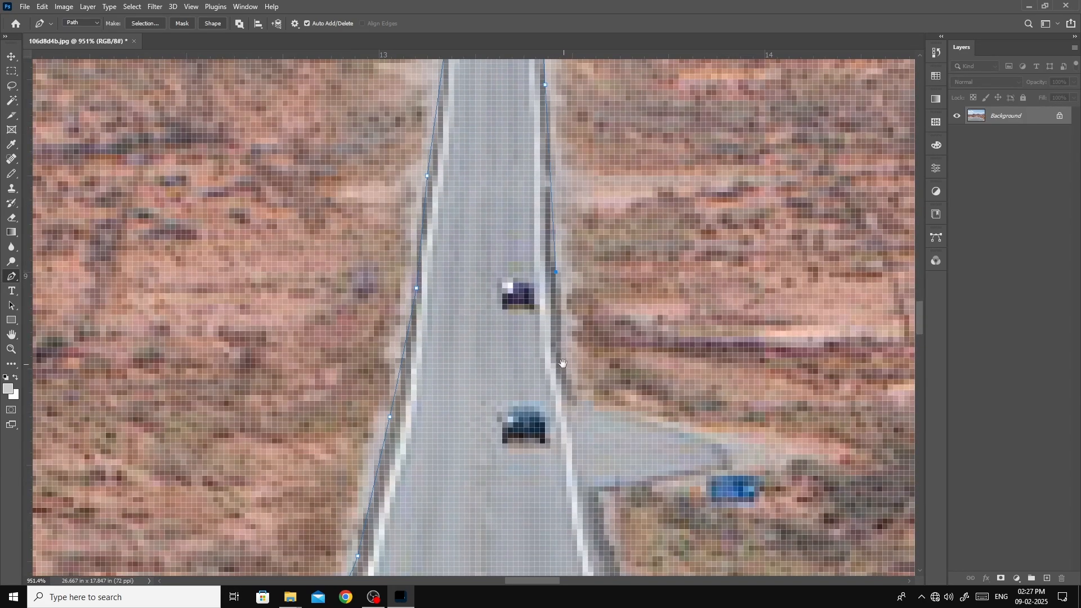
pyautogui.moveTo(562, 364); pyautogui.dragTo(551, 201)
pyautogui.click(562, 242)
# Carry the path around the side-road turnoff by the blue sign and down the right curve to where the road widens
pyautogui.scroll(-4, 562, 243)
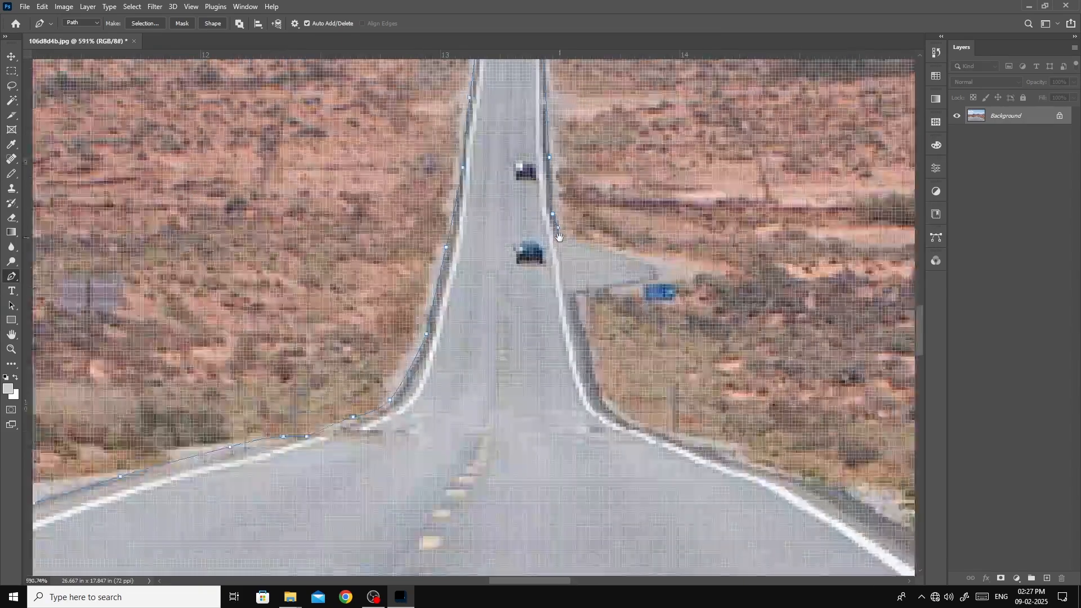
pyautogui.scroll(2, 517, 231)
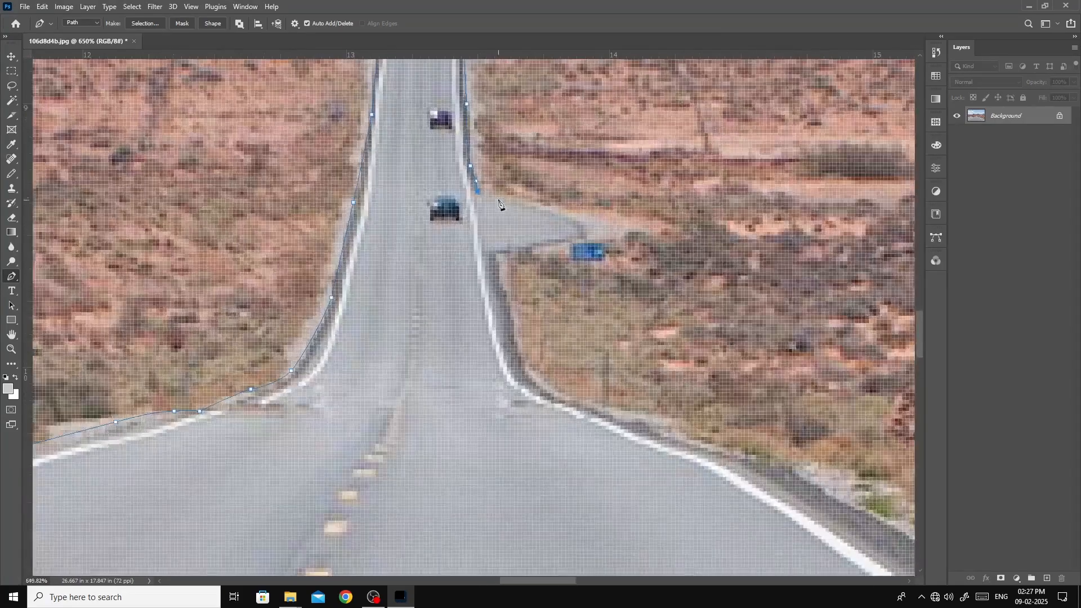
pyautogui.click(507, 200)
pyautogui.moveTo(555, 210); pyautogui.dragTo(496, 266)
pyautogui.moveTo(536, 385); pyautogui.dragTo(422, 222)
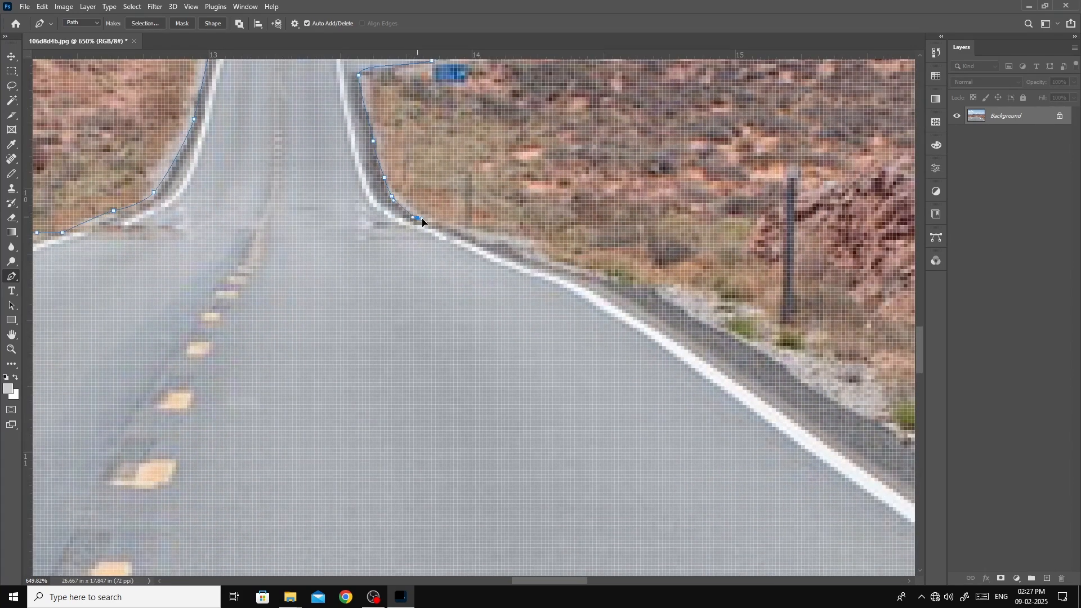
# Add anchor points along the right shoulder's outer edge, from the end of the curve past the roadside post
pyautogui.click(502, 243)
pyautogui.click(542, 262)
pyautogui.moveTo(580, 278); pyautogui.dragTo(374, 139)
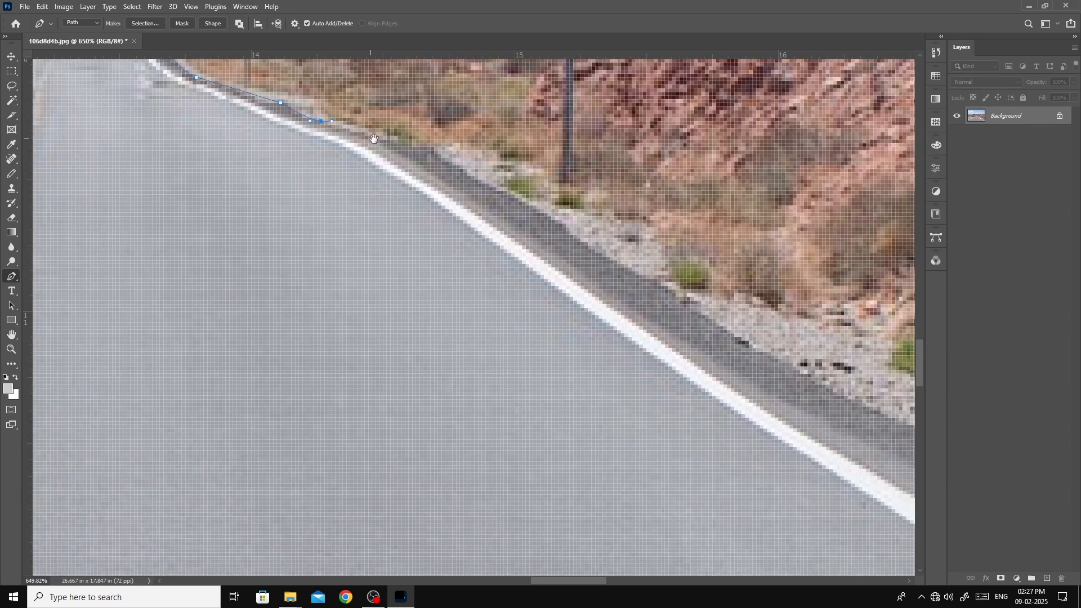
pyautogui.click(435, 151)
pyautogui.moveTo(460, 172); pyautogui.dragTo(466, 173)
pyautogui.click(573, 239)
pyautogui.moveTo(579, 252); pyautogui.dragTo(318, 172)
# Undo the last two path edits and place new anchor points along the right asphalt edge beside the gravel
pyautogui.hotkey('ctrl', 'z')
pyautogui.hotkey('ctrl', 'z')
pyautogui.moveTo(268, 141); pyautogui.dragTo(346, 225)
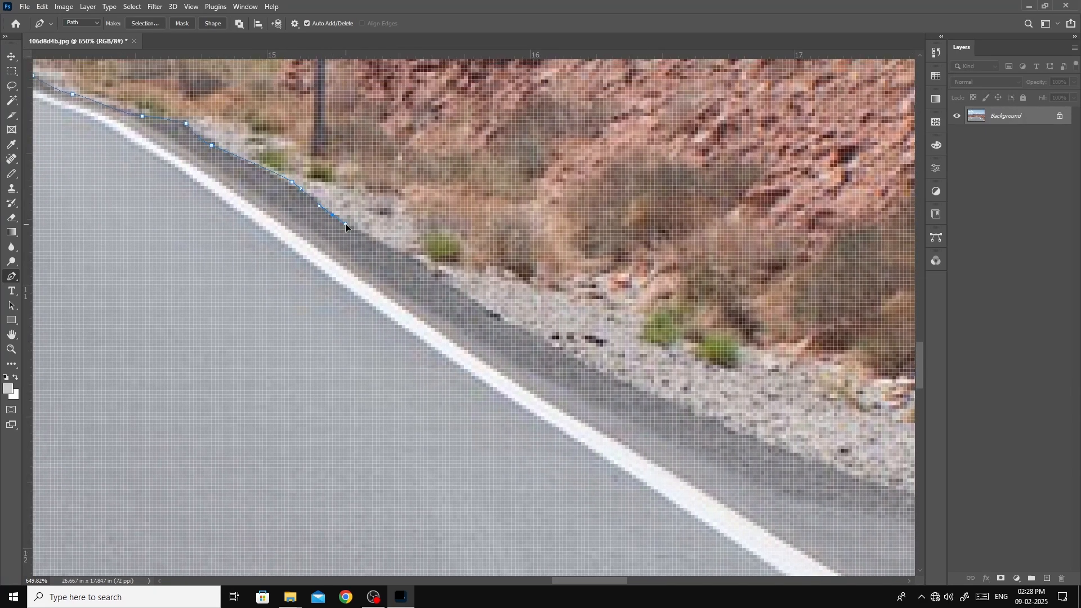
pyautogui.moveTo(417, 269); pyautogui.dragTo(276, 183)
pyautogui.moveTo(318, 212); pyautogui.dragTo(326, 217)
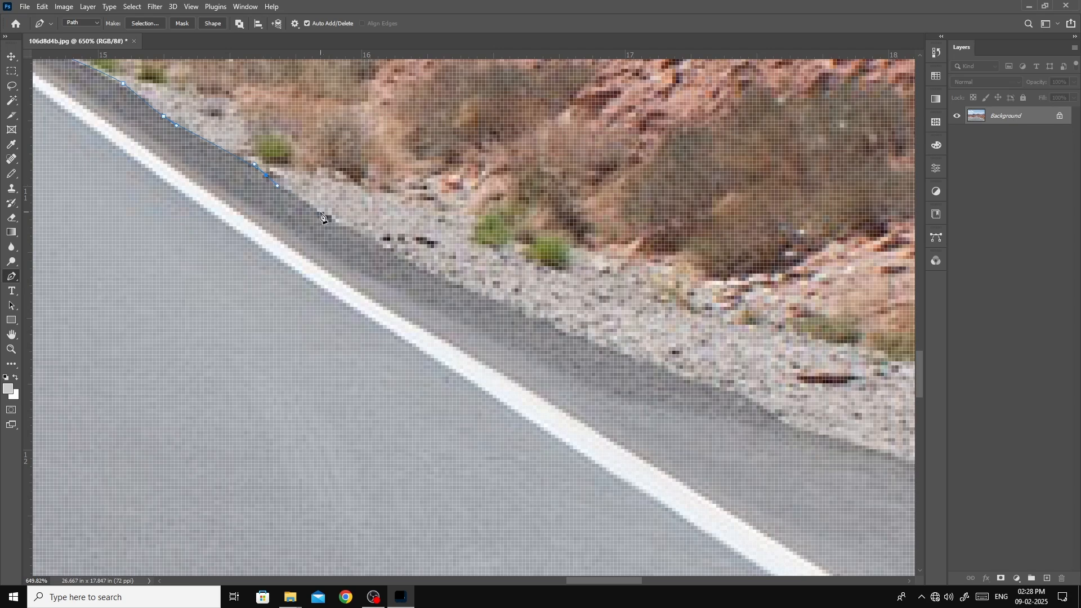
# Extend the path along the right shoulder's dark asphalt edge beside the widening gravel strip
pyautogui.scroll(-2, 371, 233)
pyautogui.scroll(-1, 374, 233)
pyautogui.moveTo(446, 302); pyautogui.dragTo(265, 213)
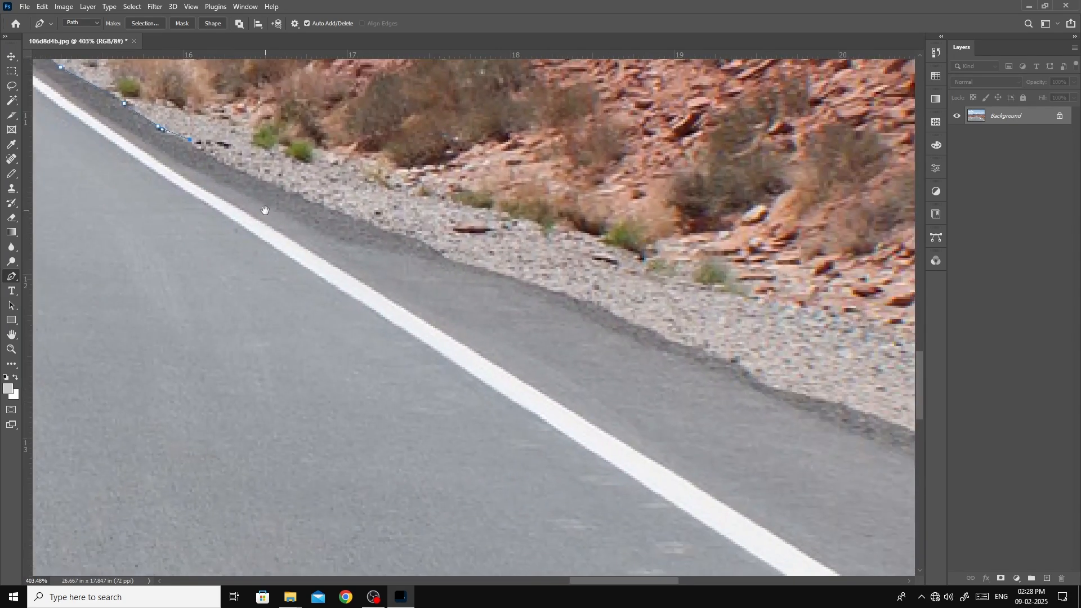
pyautogui.moveTo(233, 170); pyautogui.dragTo(246, 175)
pyautogui.moveTo(390, 231); pyautogui.dragTo(405, 234)
pyautogui.moveTo(526, 292); pyautogui.dragTo(339, 221)
pyautogui.scroll(3, 322, 206)
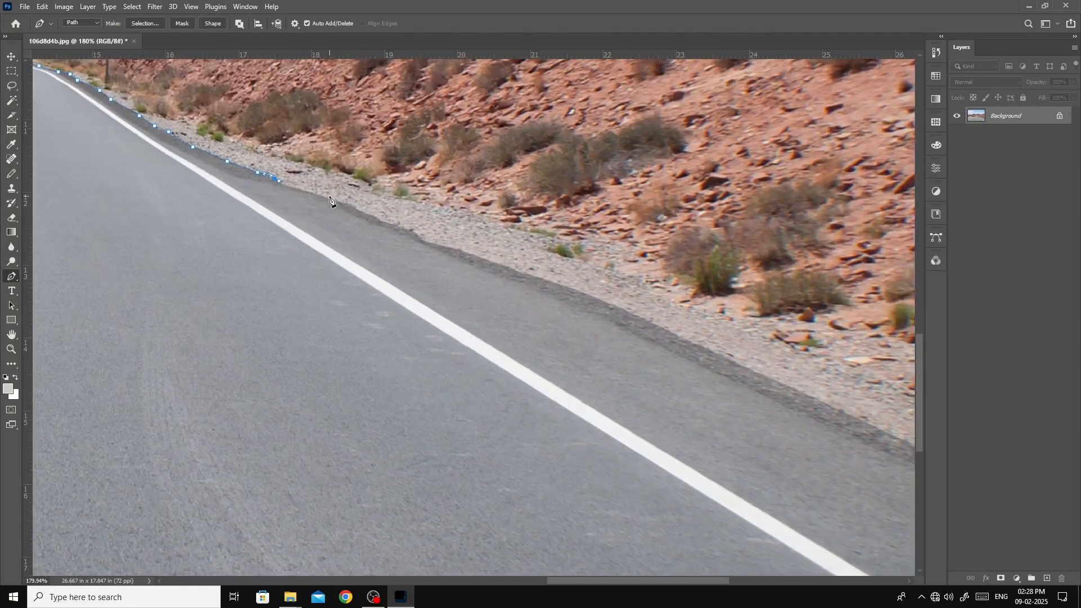
# Place closely spaced anchor points along the uneven right asphalt edge where it steps outward beside the gravel
pyautogui.click(331, 199)
pyautogui.click(353, 208)
pyautogui.click(381, 221)
pyautogui.click(391, 224)
pyautogui.click(411, 232)
pyautogui.click(423, 241)
pyautogui.click(450, 247)
pyautogui.click(467, 251)
pyautogui.click(515, 270)
pyautogui.moveTo(519, 272); pyautogui.dragTo(403, 210)
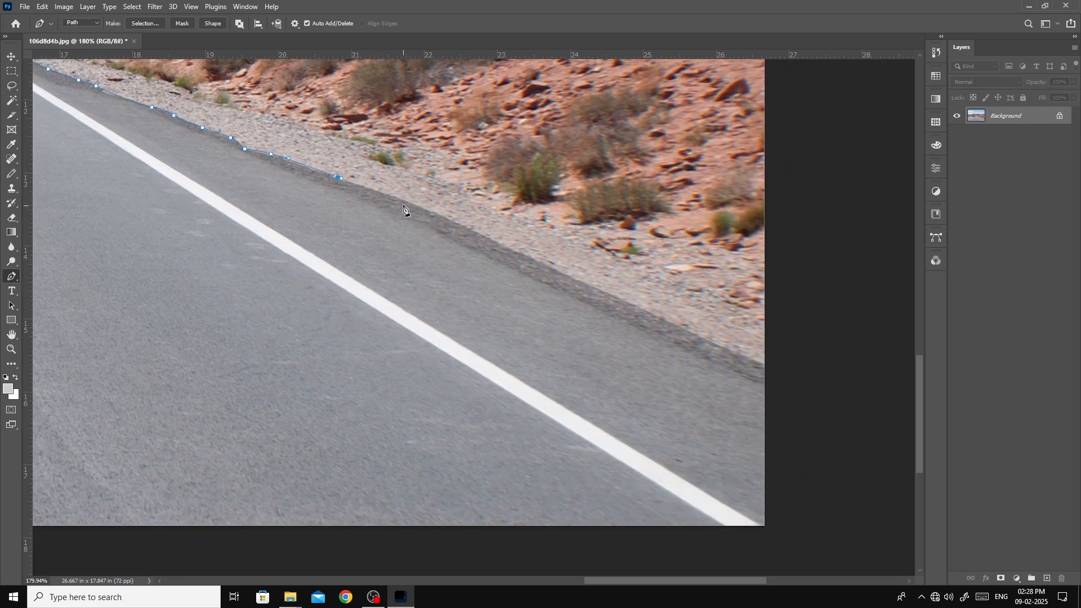
# Trace the remaining right asphalt edge down to the photo's right border
pyautogui.click(505, 246)
pyautogui.click(521, 256)
pyautogui.click(614, 295)
pyautogui.scroll(-5, 670, 349)
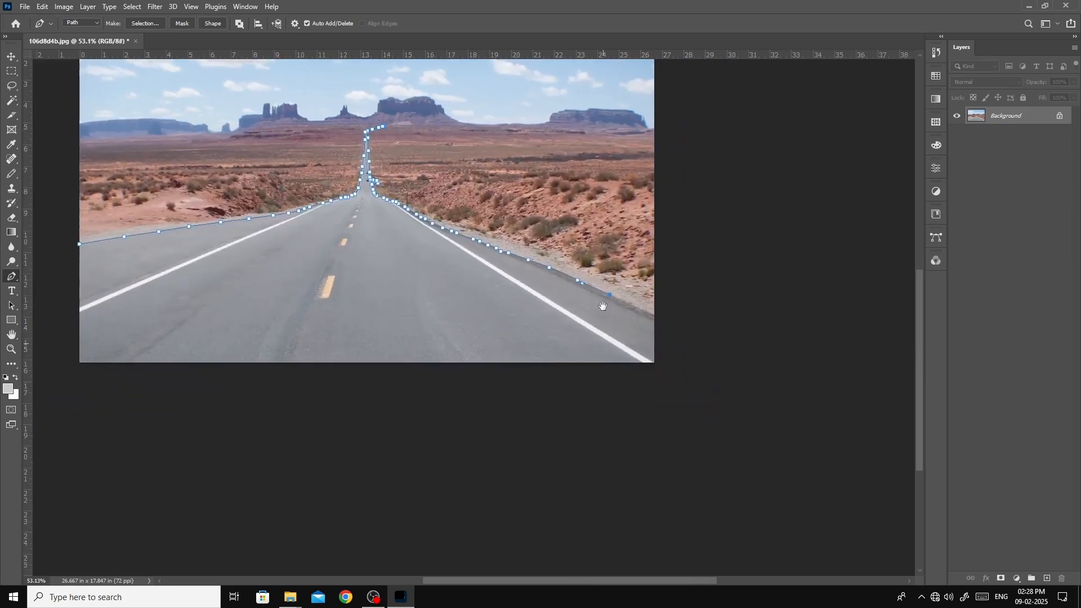
# Run the path outside the canvas below the photo and close it at its starting point on the left border
pyautogui.click(660, 359)
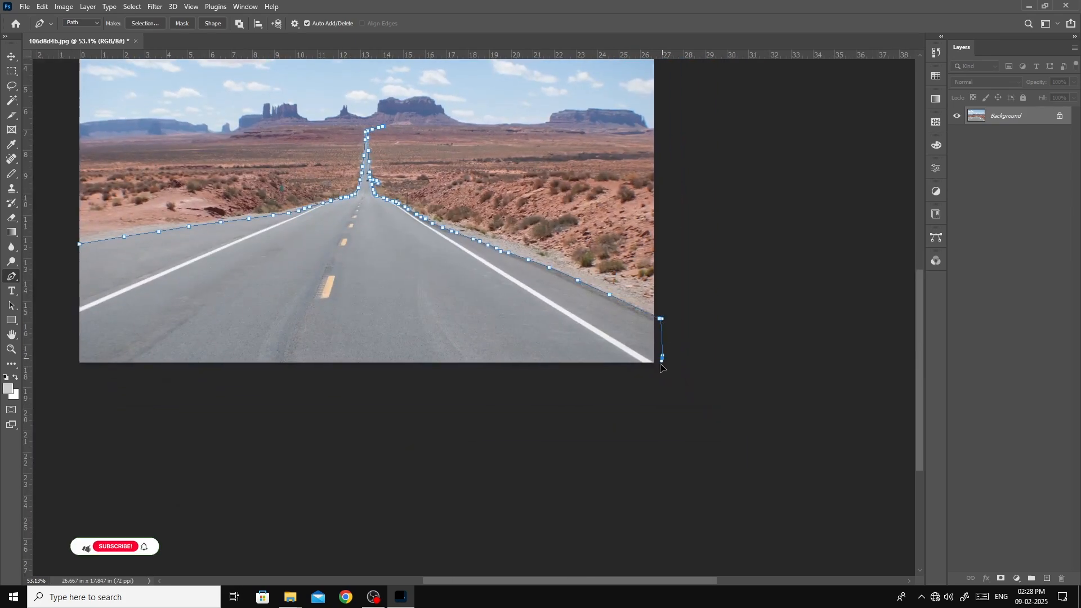
pyautogui.click(213, 383)
pyautogui.moveTo(160, 381); pyautogui.dragTo(460, 376)
pyautogui.click(410, 376)
pyautogui.click(350, 367)
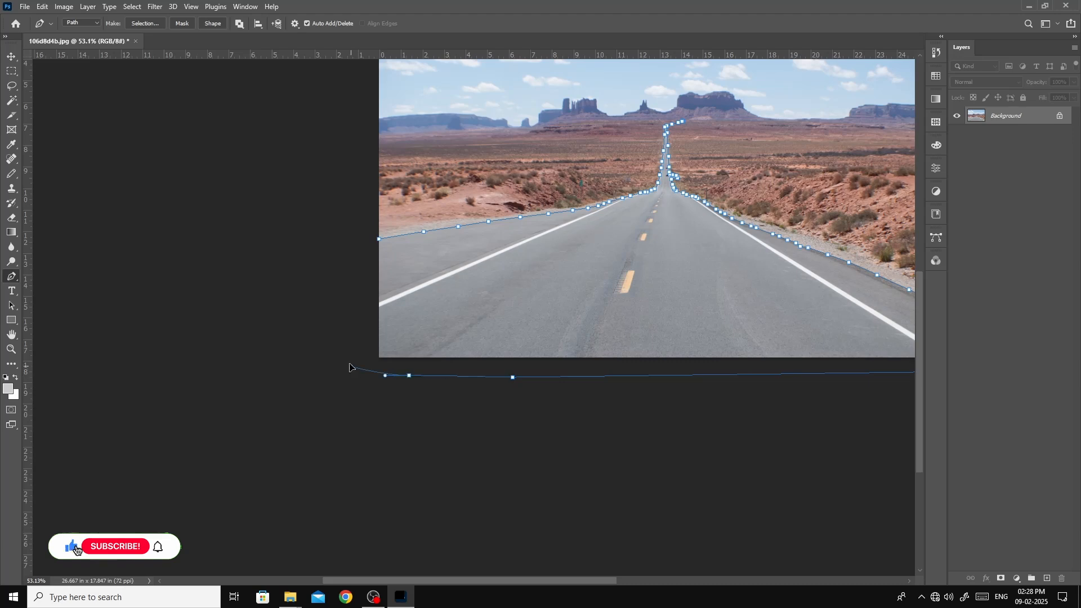
pyautogui.click(361, 251)
pyautogui.click(379, 239)
pyautogui.scroll(-2, 382, 243)
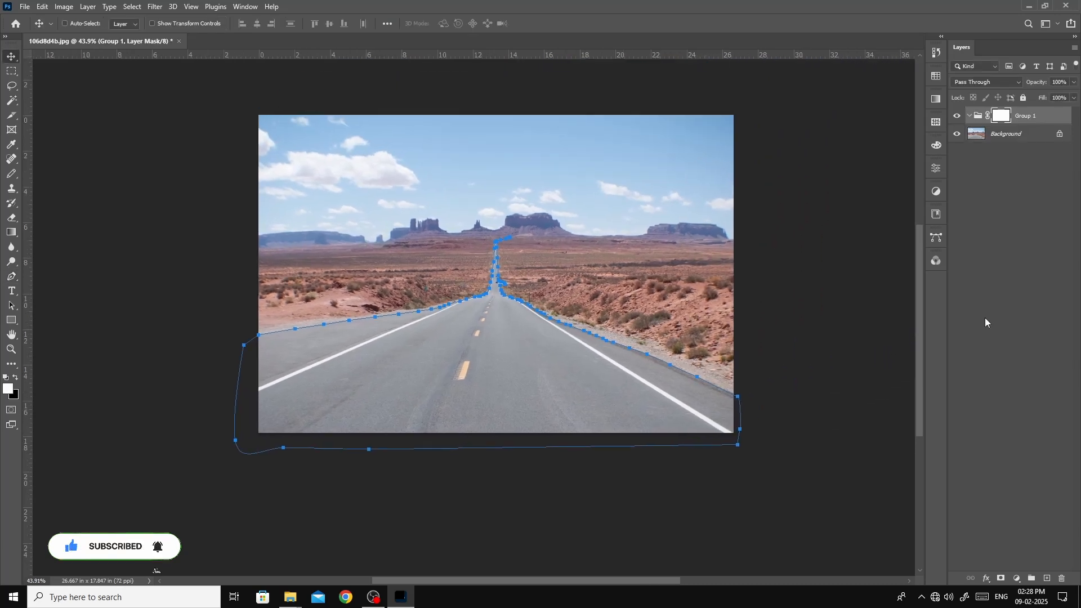
# Undo the added layer mask and the new layer group
pyautogui.hotkey('ctrl', 'z')
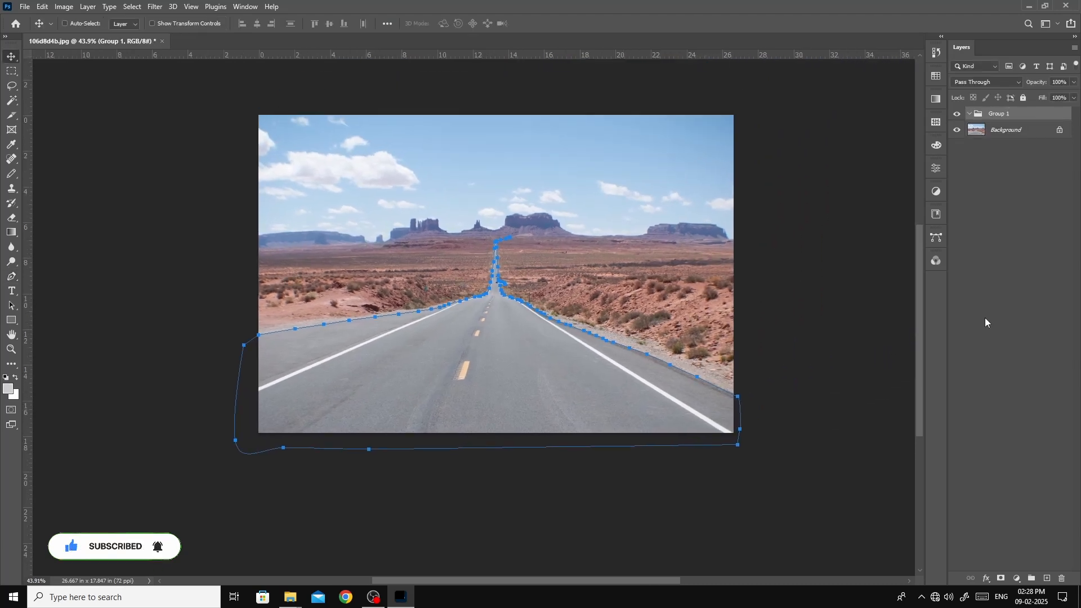
pyautogui.hotkey('ctrl', 'z')
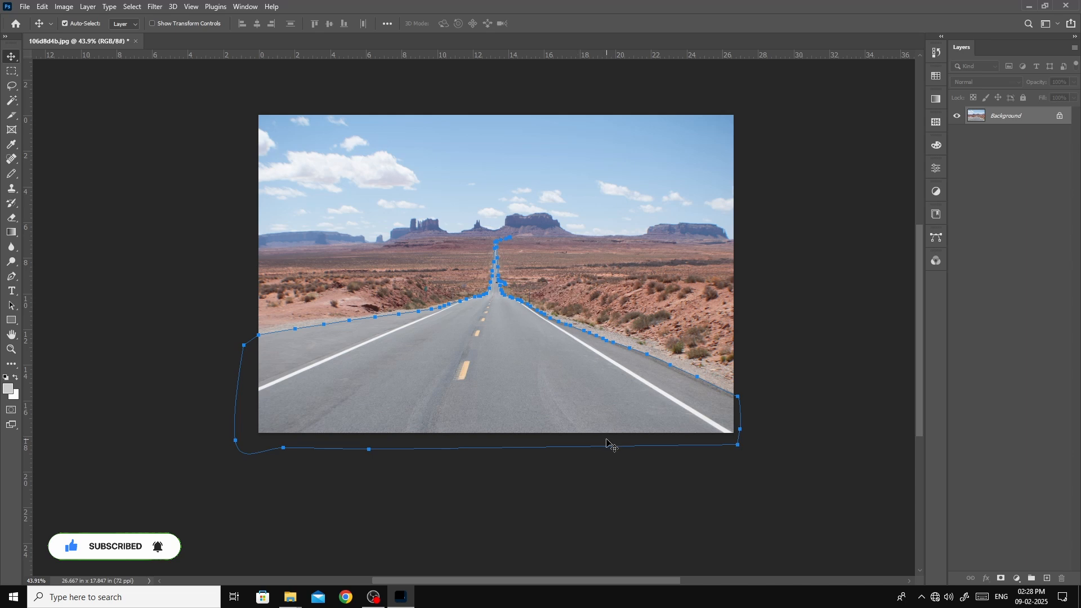
# Turn the road path into a selection and use it as the mask of a new layer group
pyautogui.hotkey('ctrl', 'Return')
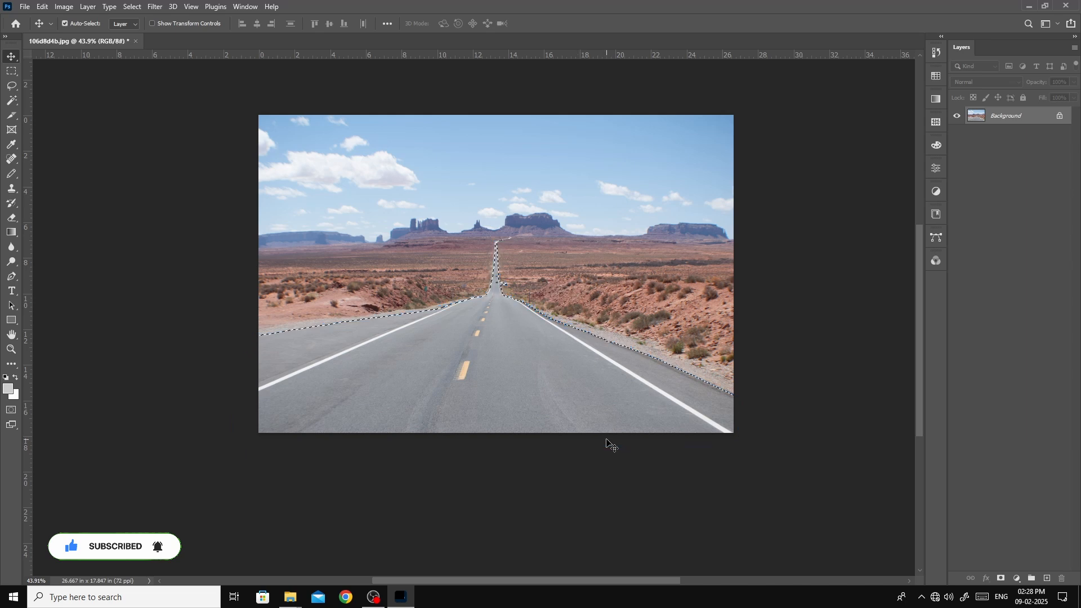
pyautogui.click(1031, 578)
pyautogui.click(1001, 579)
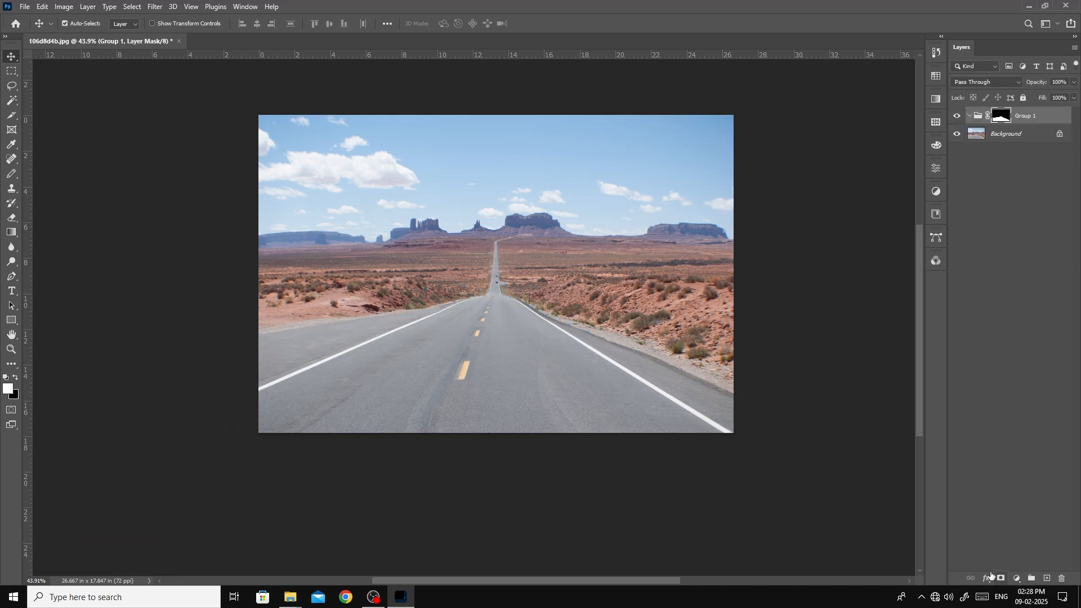
pyautogui.click(957, 117)
# Load the group's road mask as a selection and add a Brightness/Contrast adjustment layer inside the group
pyautogui.moveTo(523, 335); pyautogui.dragTo(548, 425)
pyautogui.moveTo(619, 426); pyautogui.dragTo(619, 415)
pyautogui.moveTo(582, 367); pyautogui.dragTo(587, 374)
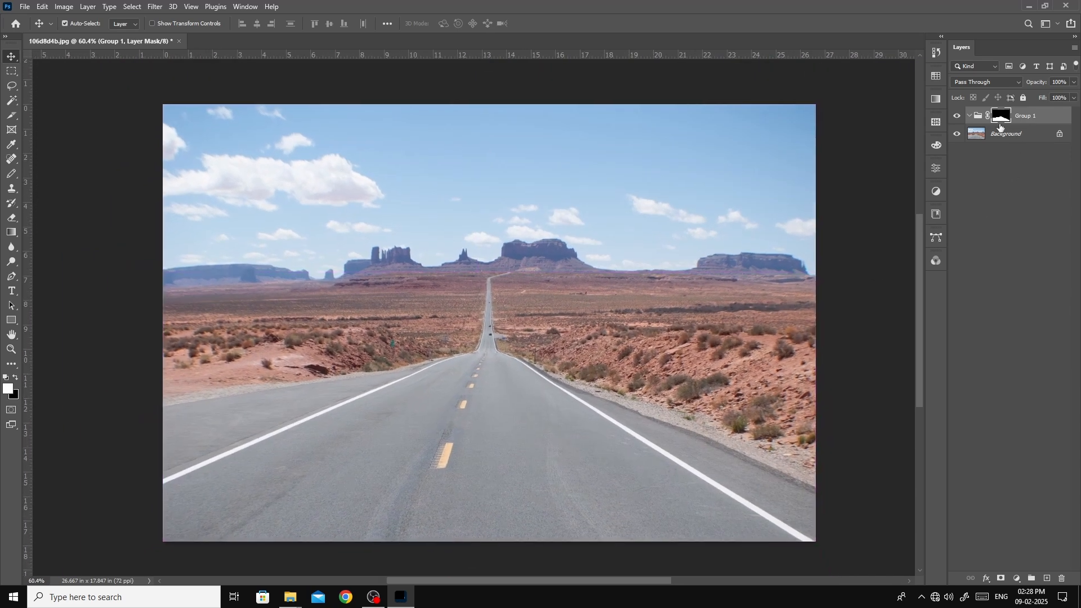
pyautogui.rightClick(1002, 123)
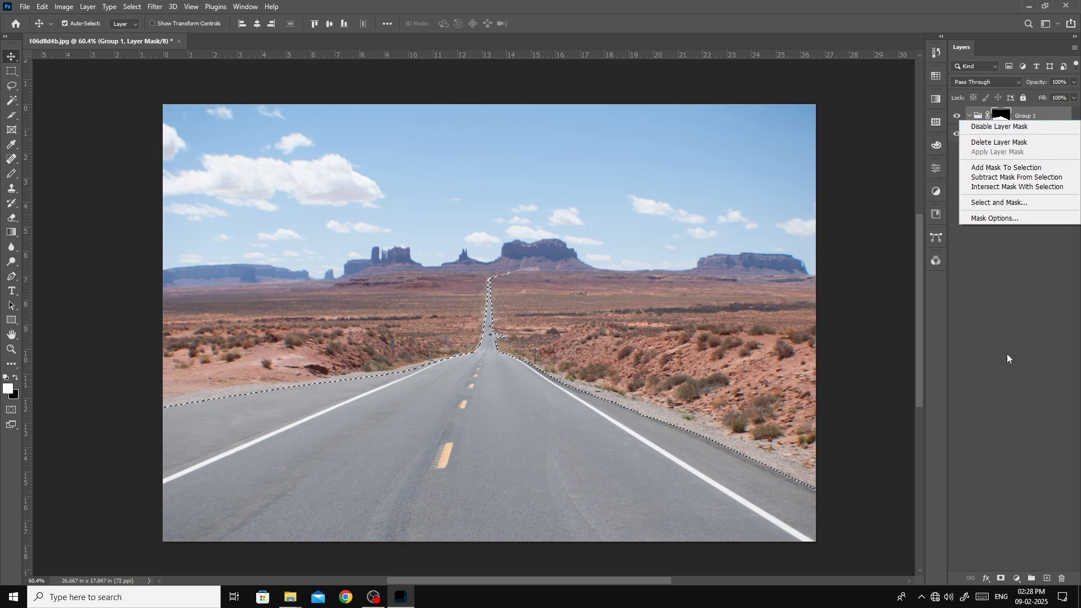
pyautogui.click(999, 166)
pyautogui.click(1017, 578)
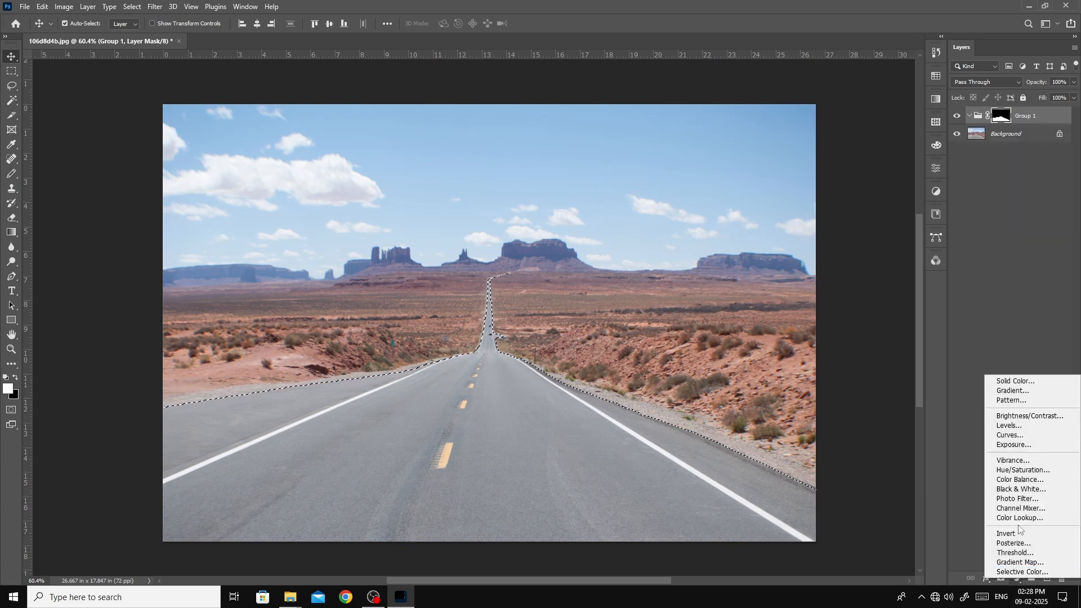
pyautogui.click(1021, 416)
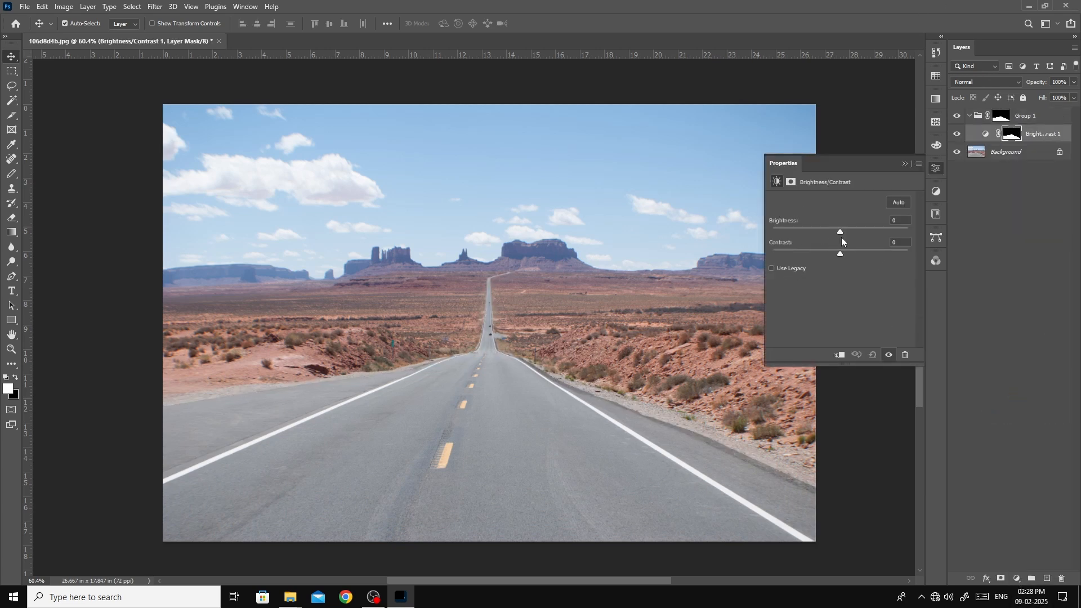
# Darken the road with brightness -65 and contrast 87, and compare it with and without the adjustment
pyautogui.moveTo(840, 232)
pyautogui.mouseDown()
pyautogui.moveTo(853, 235)
pyautogui.moveTo(821, 234)
pyautogui.mouseUp()
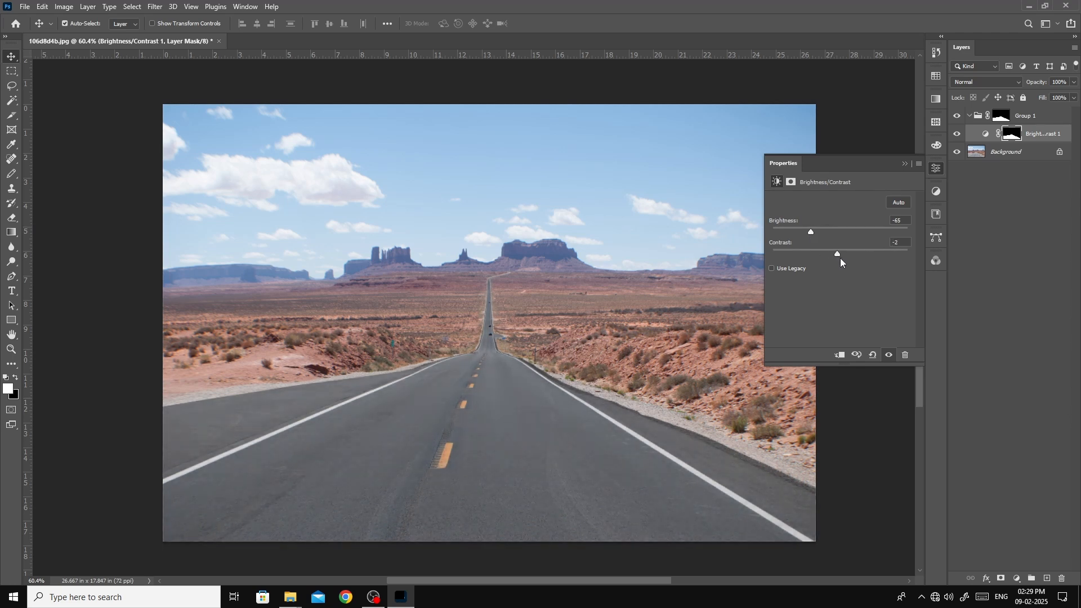
pyautogui.moveTo(841, 259); pyautogui.dragTo(898, 270)
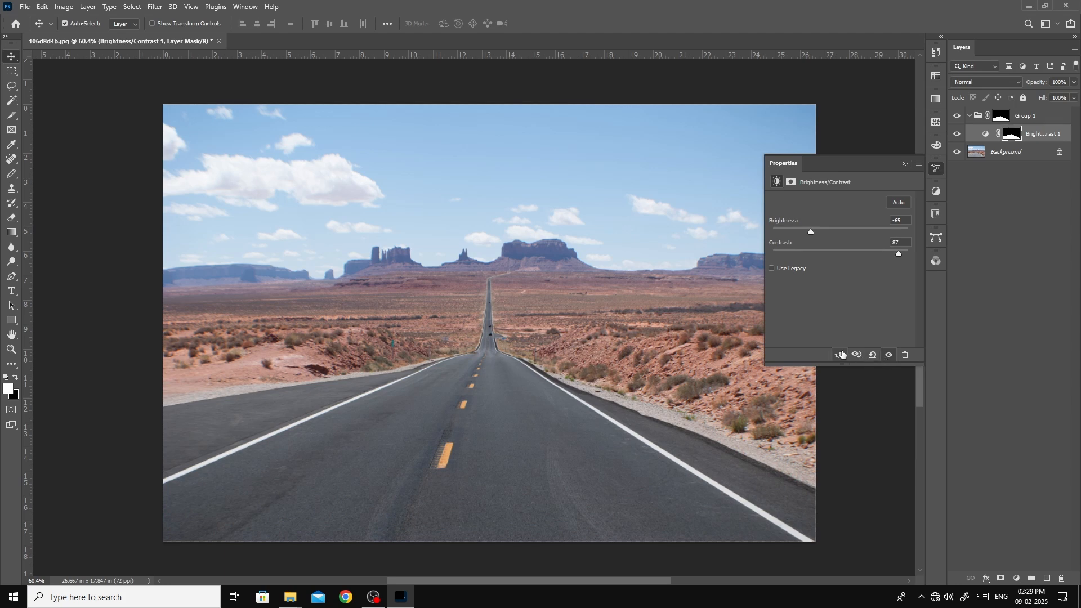
pyautogui.click(889, 356)
pyautogui.click(890, 356)
pyautogui.click(889, 356)
pyautogui.click(890, 356)
pyautogui.click(904, 164)
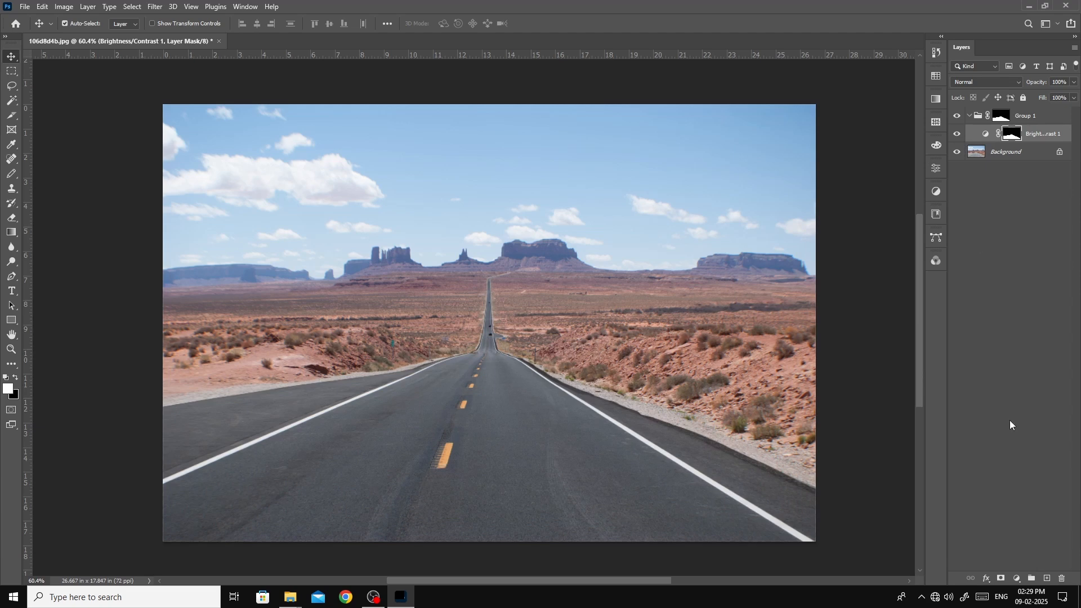
# Add a Curves adjustment layer in the group, moving the black point inward, lifting the midtones slightly, and moving the white point inward and down
pyautogui.click(1017, 579)
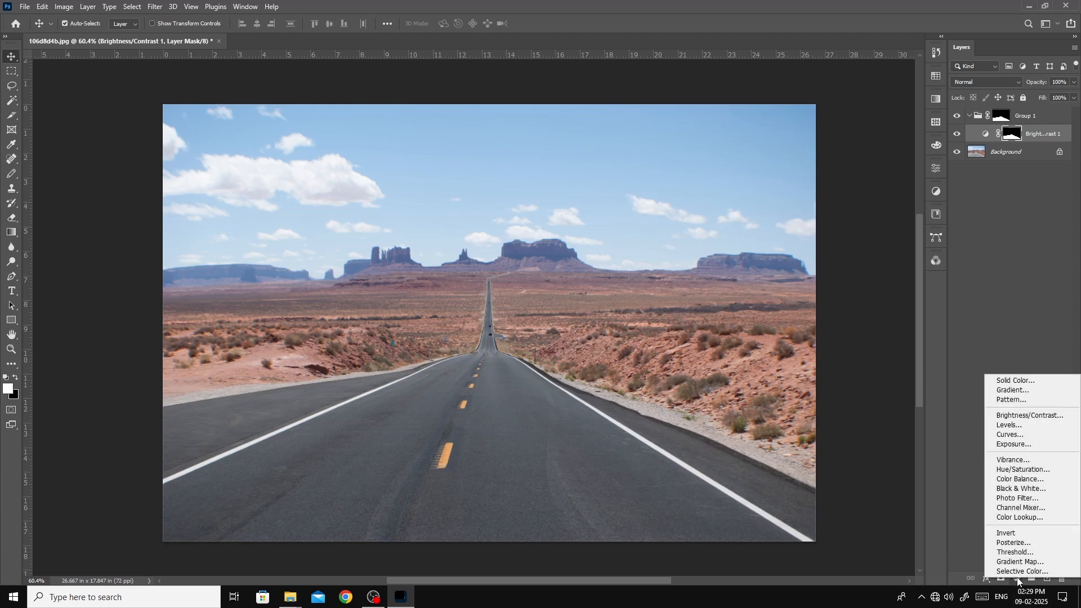
pyautogui.click(1015, 437)
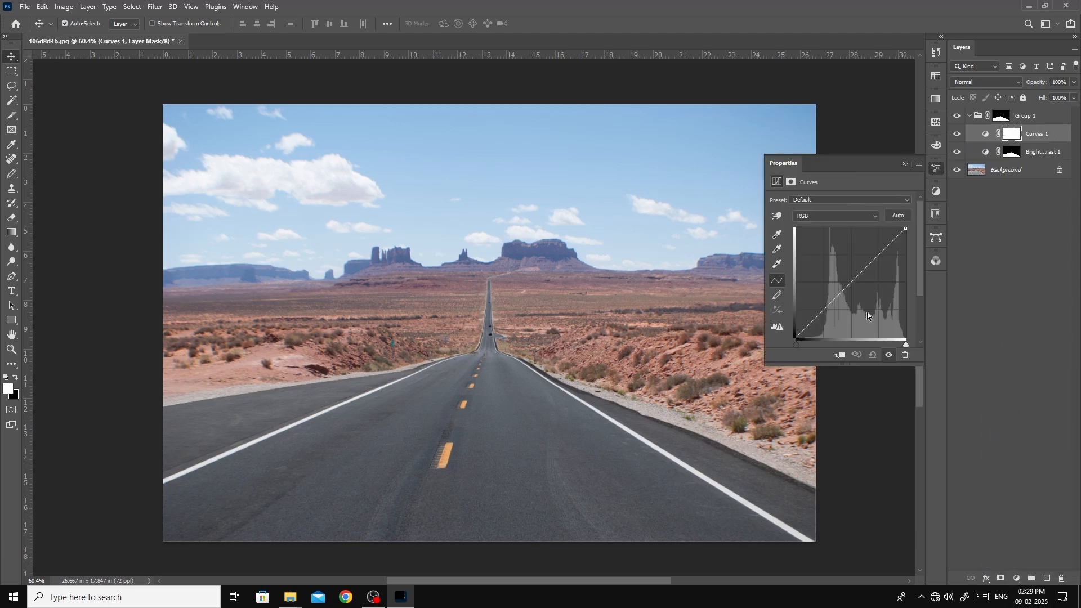
pyautogui.moveTo(799, 338); pyautogui.dragTo(816, 336)
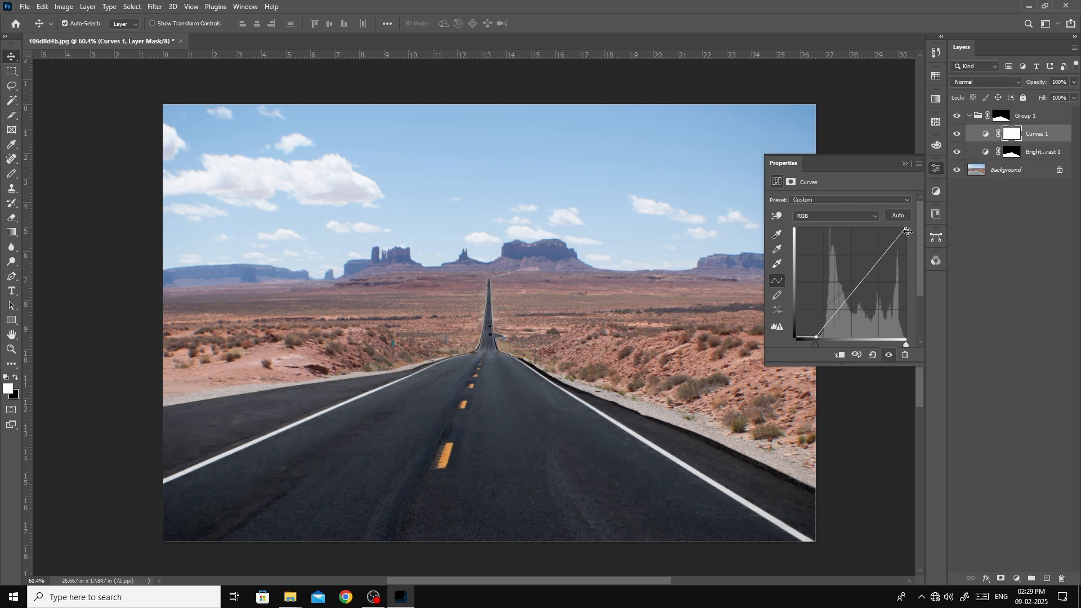
pyautogui.moveTo(905, 230); pyautogui.dragTo(888, 239)
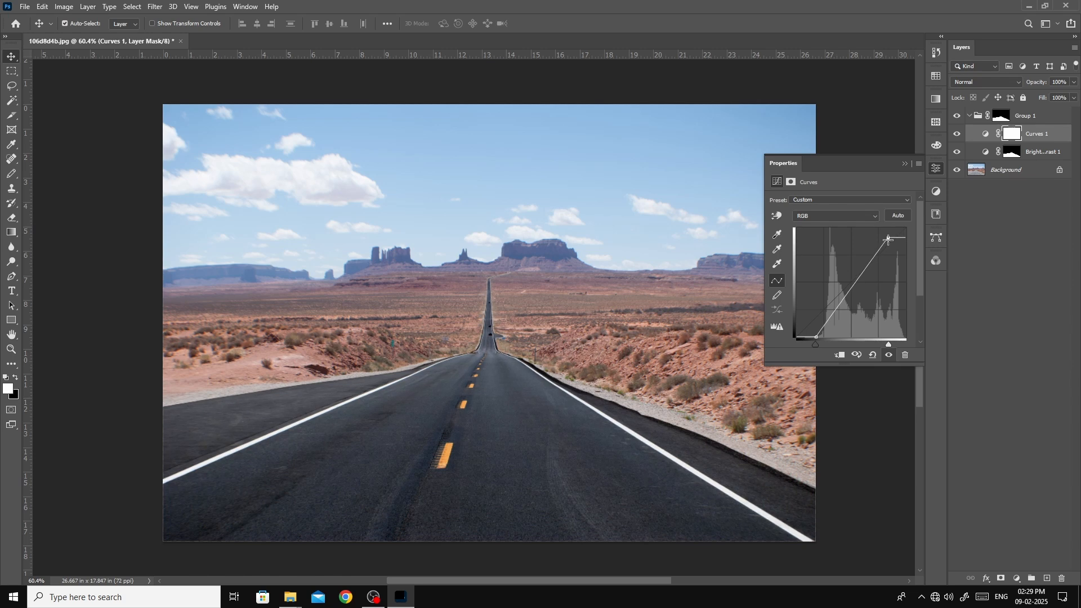
pyautogui.moveTo(864, 275); pyautogui.dragTo(858, 275)
pyautogui.moveTo(888, 240); pyautogui.dragTo(887, 248)
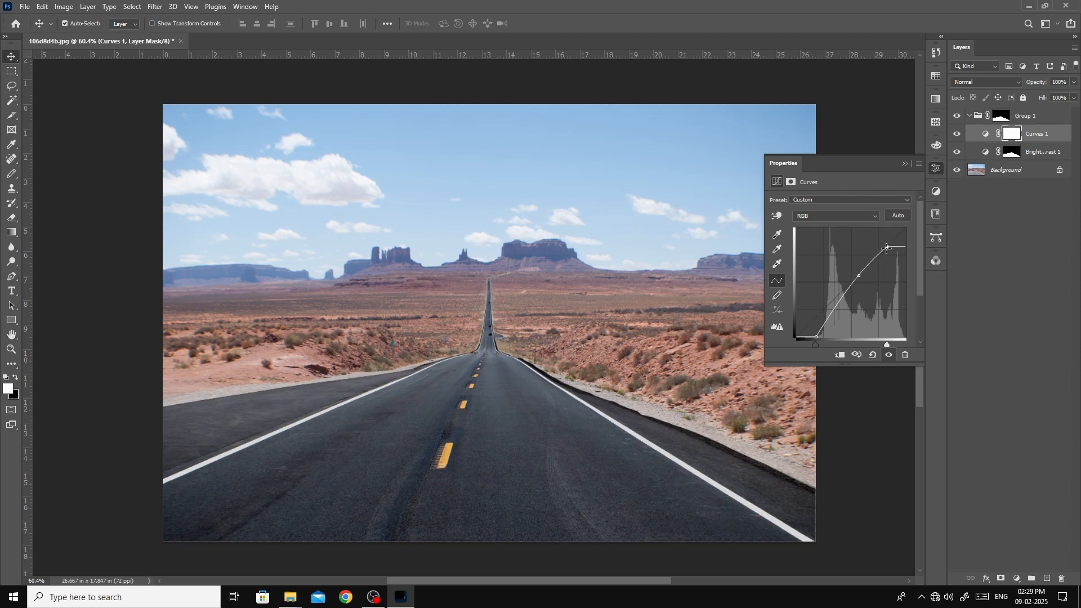
# Compare the road with and without the Curves adjustment and the whole group
pyautogui.click(888, 355)
pyautogui.click(888, 355)
pyautogui.click(889, 356)
pyautogui.click(888, 356)
pyautogui.click(905, 164)
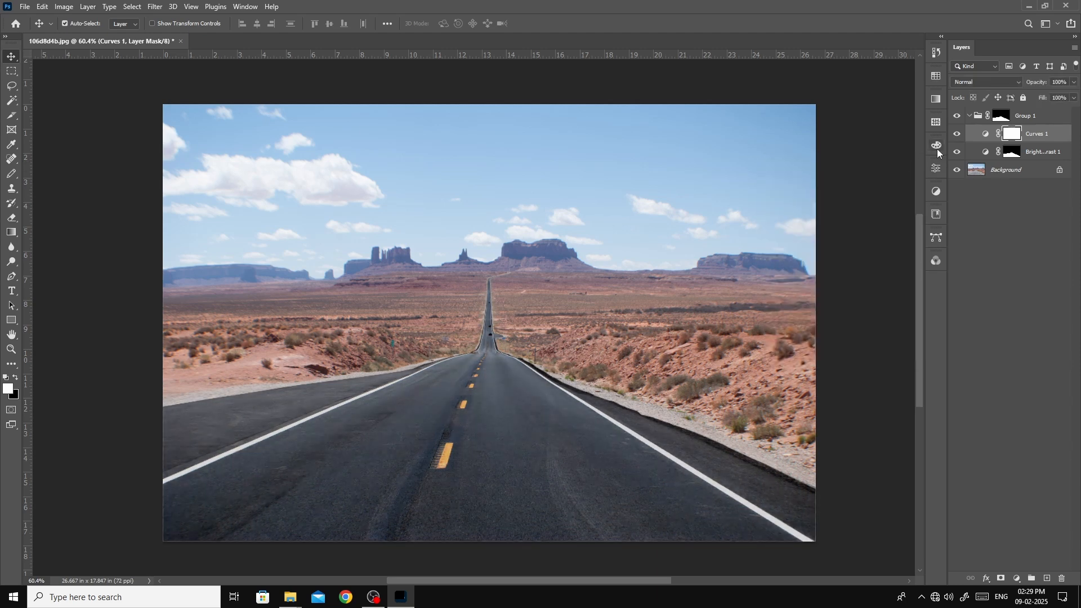
pyautogui.click(957, 116)
pyautogui.click(956, 116)
# Set the Brightness/Contrast layer's blend mode to Luminosity and leave all layers deselected
pyautogui.click(1028, 153)
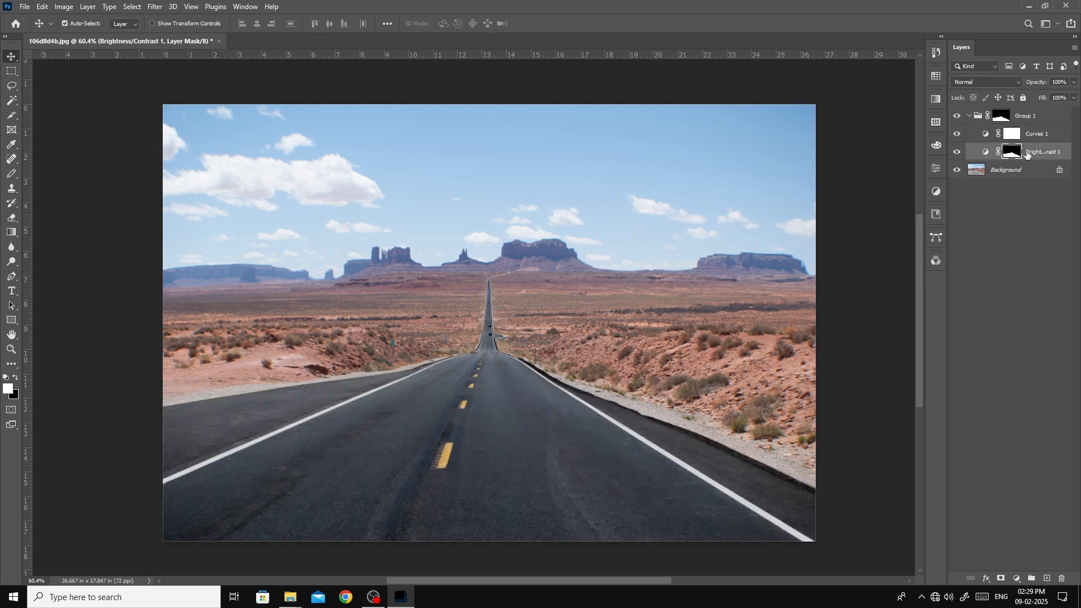
pyautogui.click(999, 87)
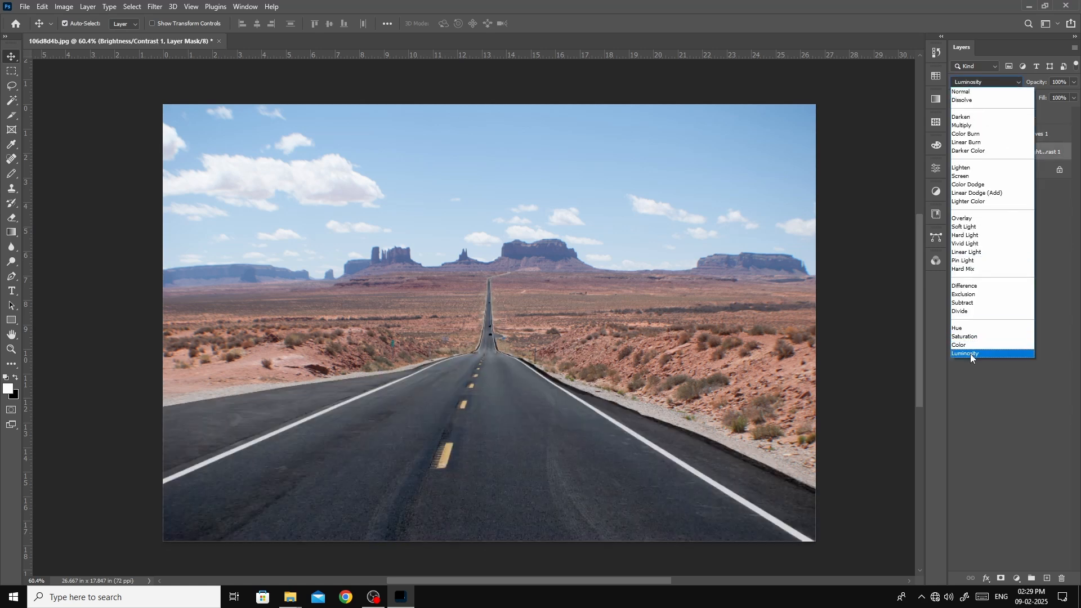
pyautogui.click(971, 354)
pyautogui.moveTo(1043, 100)
pyautogui.mouseDown()
pyautogui.moveTo(1024, 102)
pyautogui.moveTo(1054, 114)
pyautogui.mouseUp()
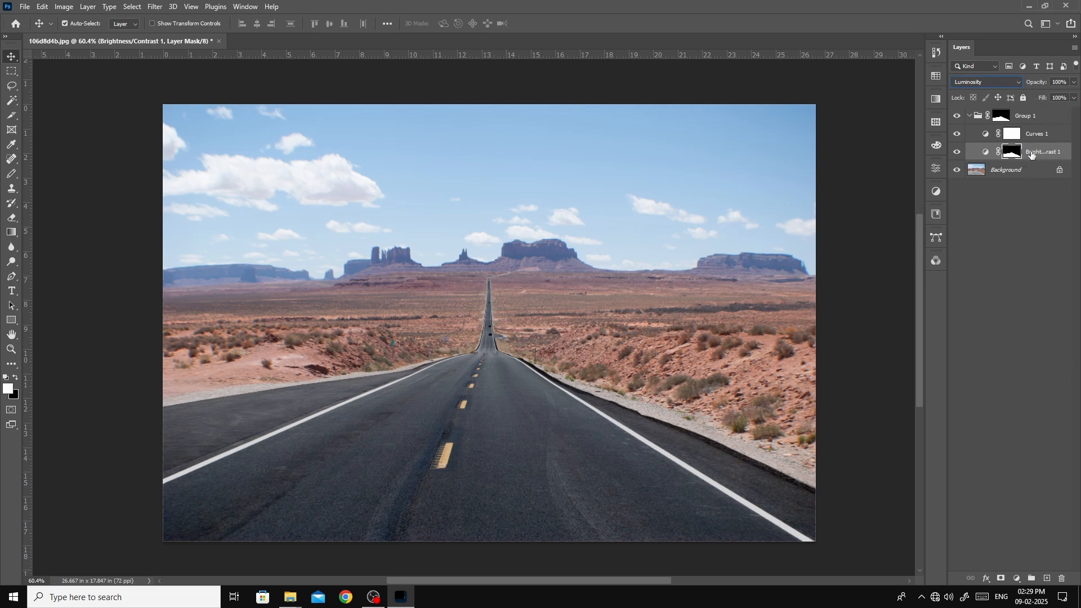
pyautogui.click(1036, 136)
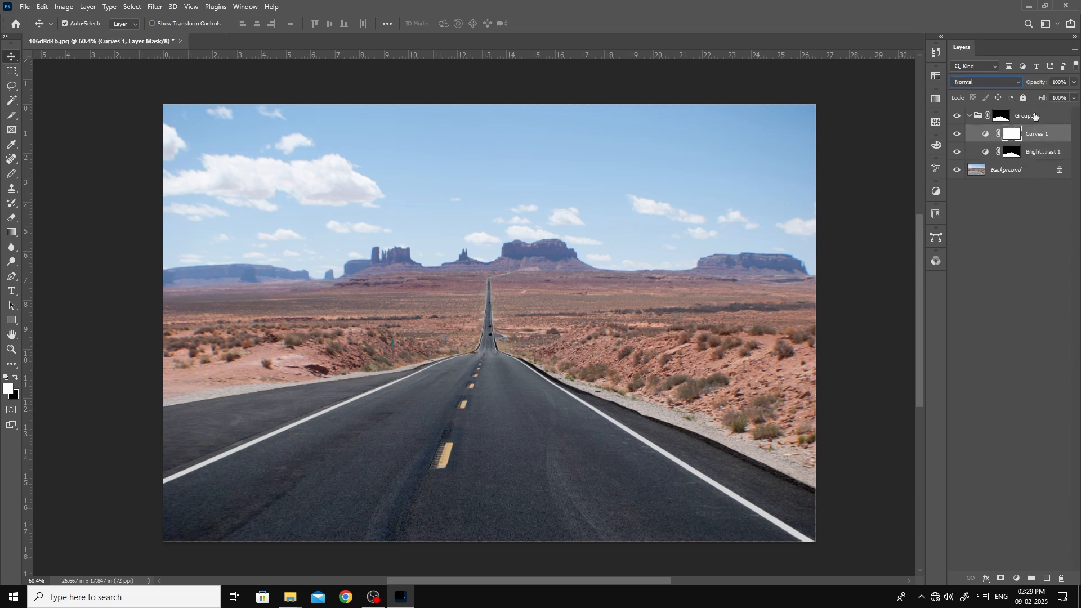
pyautogui.click(1033, 153)
pyautogui.click(1035, 139)
pyautogui.click(1008, 265)
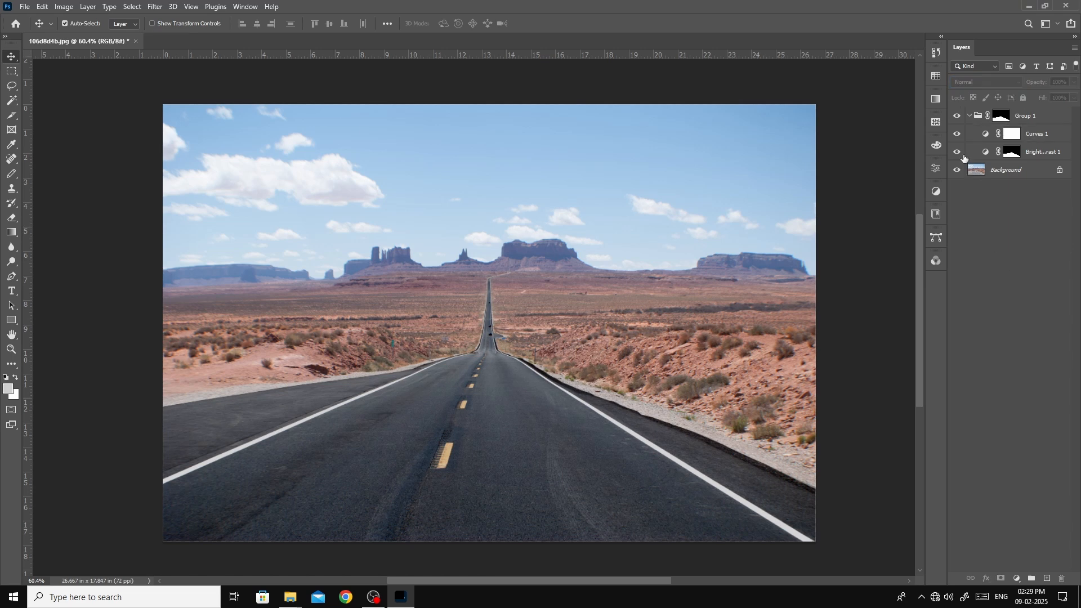
# Examine the separate effect of the Curves and Brightness/Contrast layers on the road by toggling their visibility
pyautogui.click(957, 135)
pyautogui.click(957, 135)
pyautogui.click(957, 152)
pyautogui.click(957, 152)
pyautogui.click(957, 152)
pyautogui.click(956, 152)
pyautogui.click(957, 152)
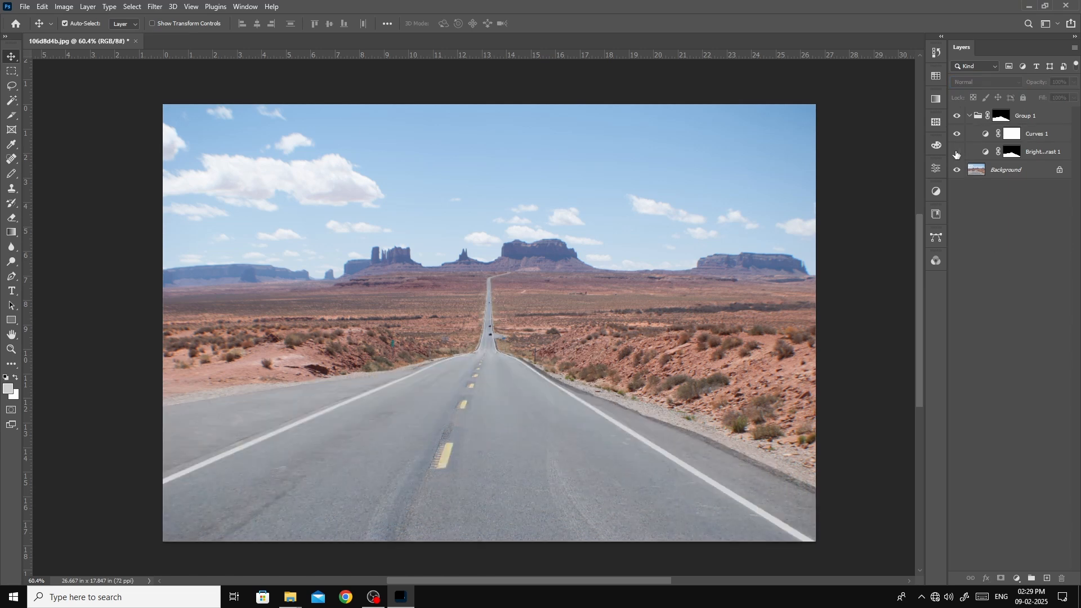
pyautogui.click(957, 153)
pyautogui.moveTo(772, 382); pyautogui.dragTo(611, 402)
pyautogui.moveTo(625, 354); pyautogui.dragTo(582, 399)
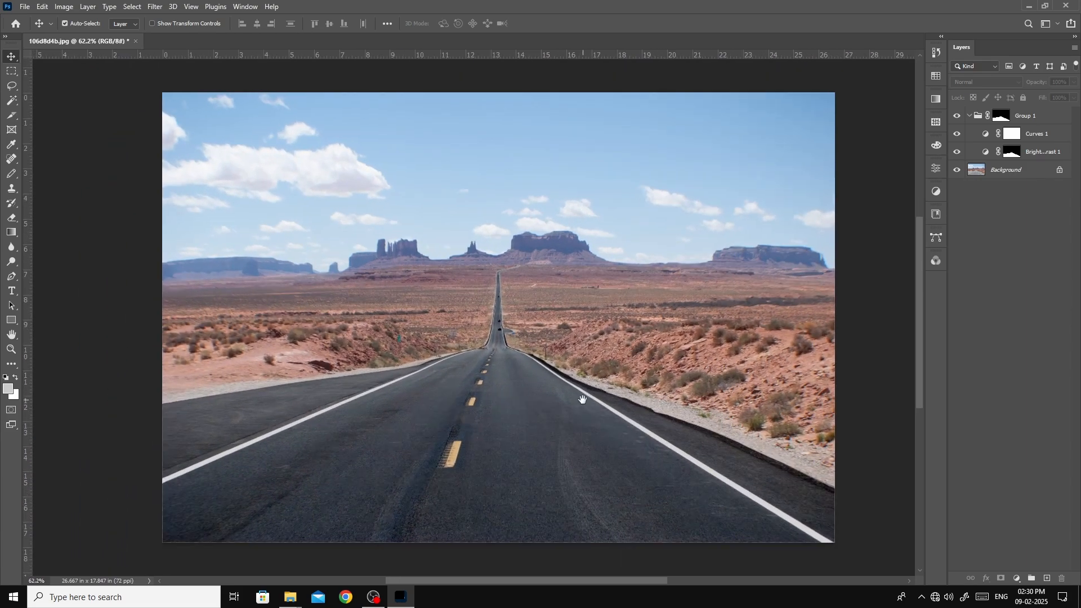